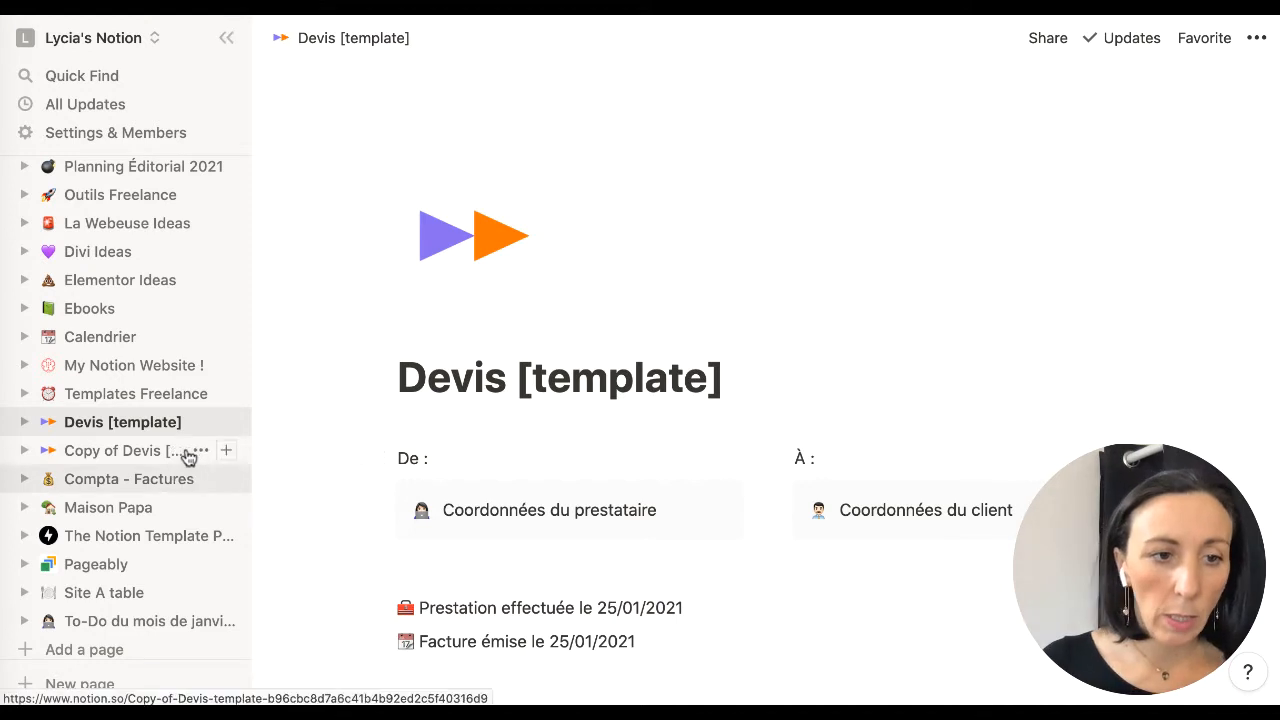
Reword the service date line above the table to read "Devis émis le : 25/01/2021"
scroll(149, 429, up, 1)
scroll(574, 470, down, 2)
scroll(529, 329, down, 2)
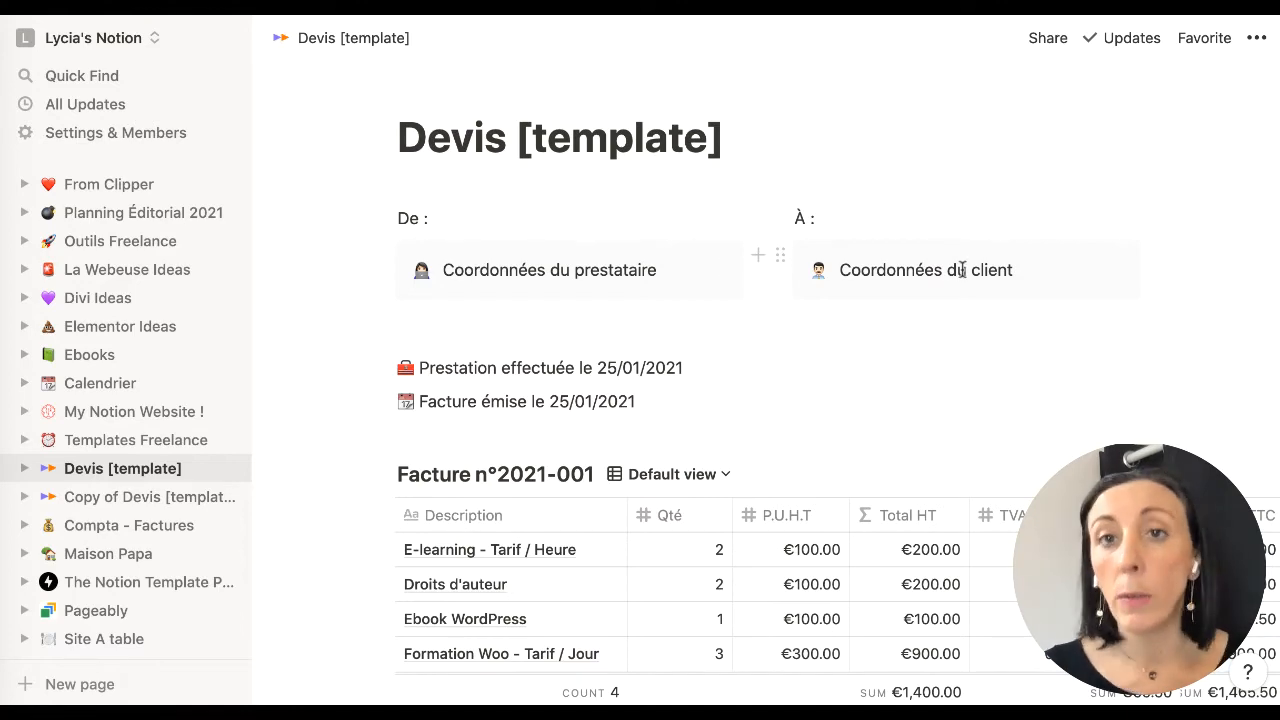
scroll(962, 270, down, 4)
scroll(962, 270, up, 1)
drag(575, 232, 420, 237)
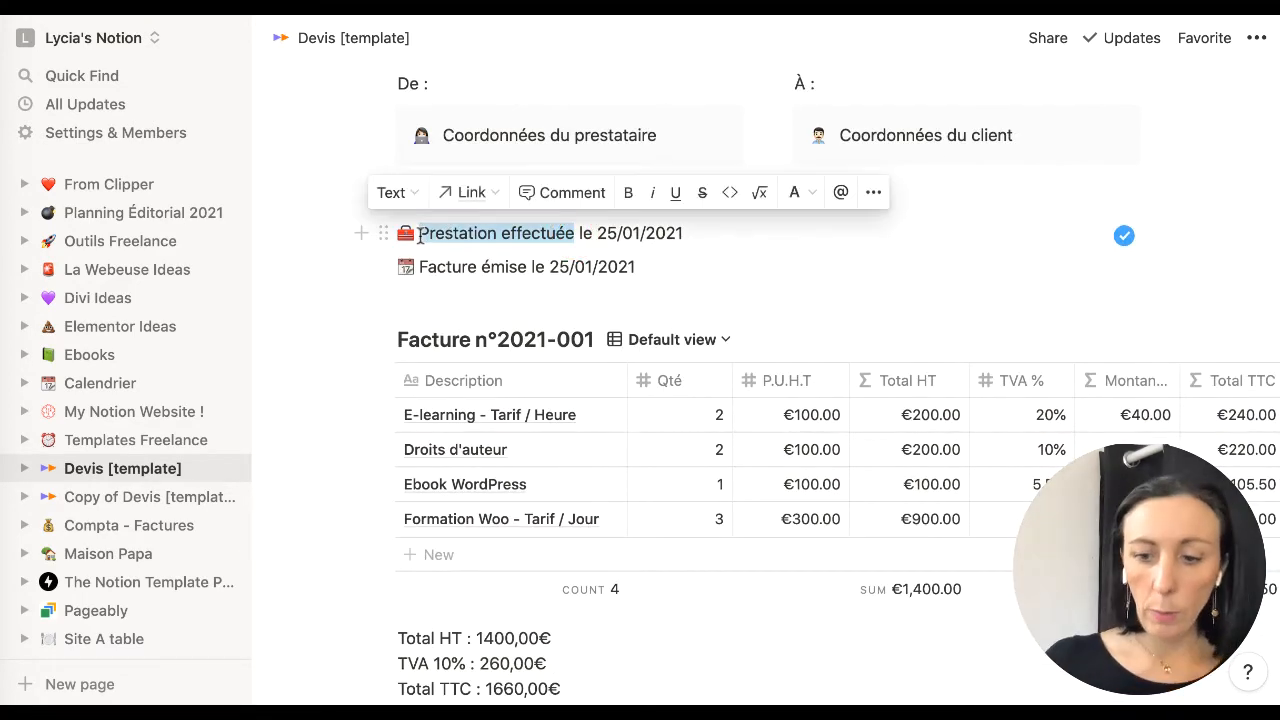
text(Devis )
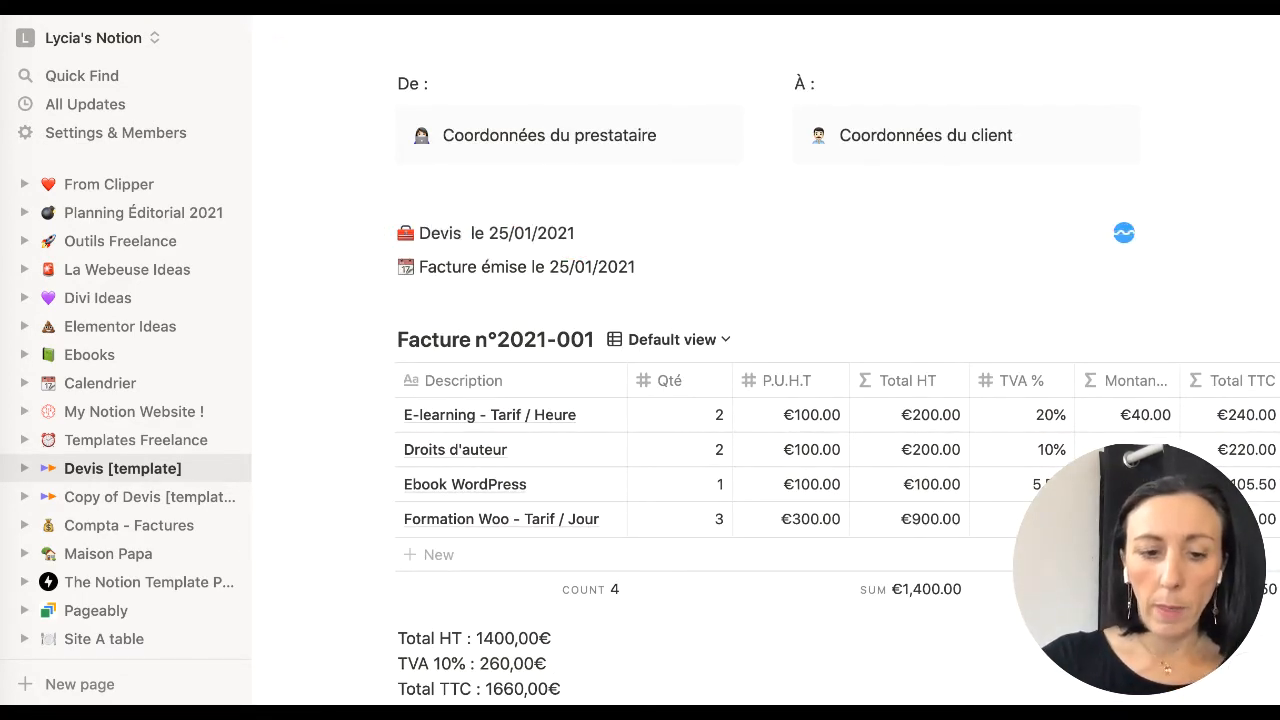
text(émis)
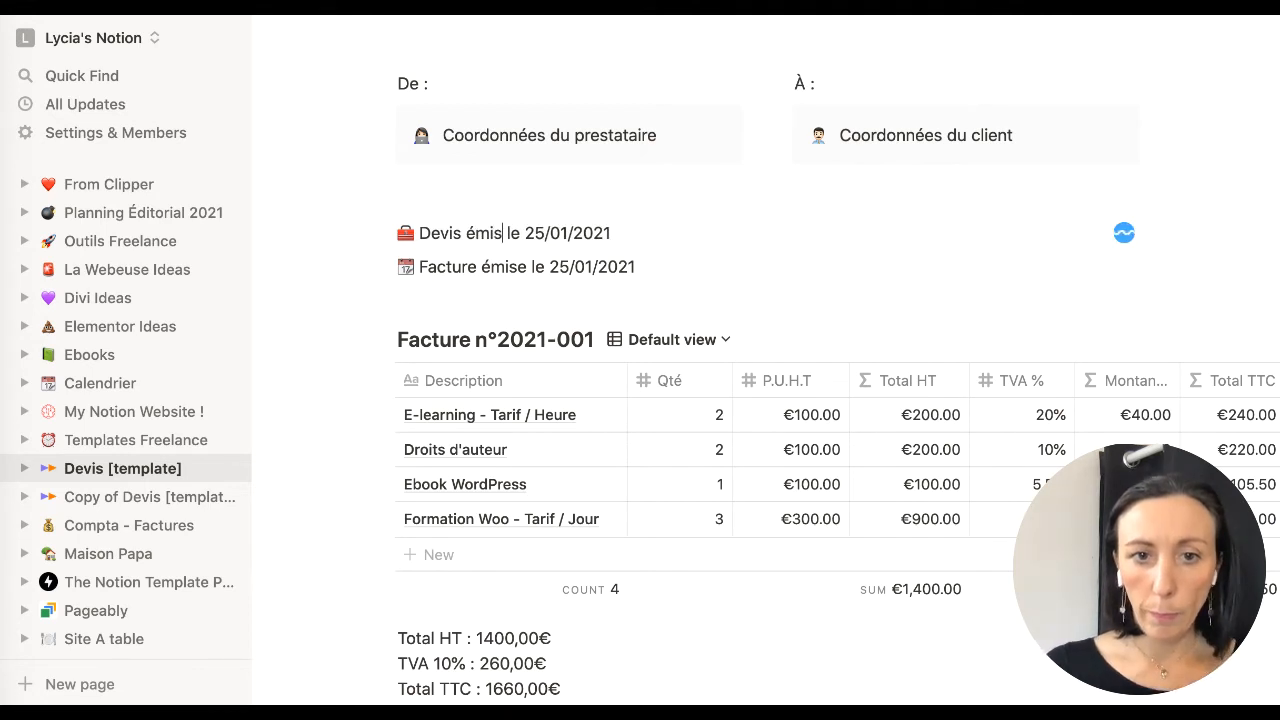
click(527, 232)
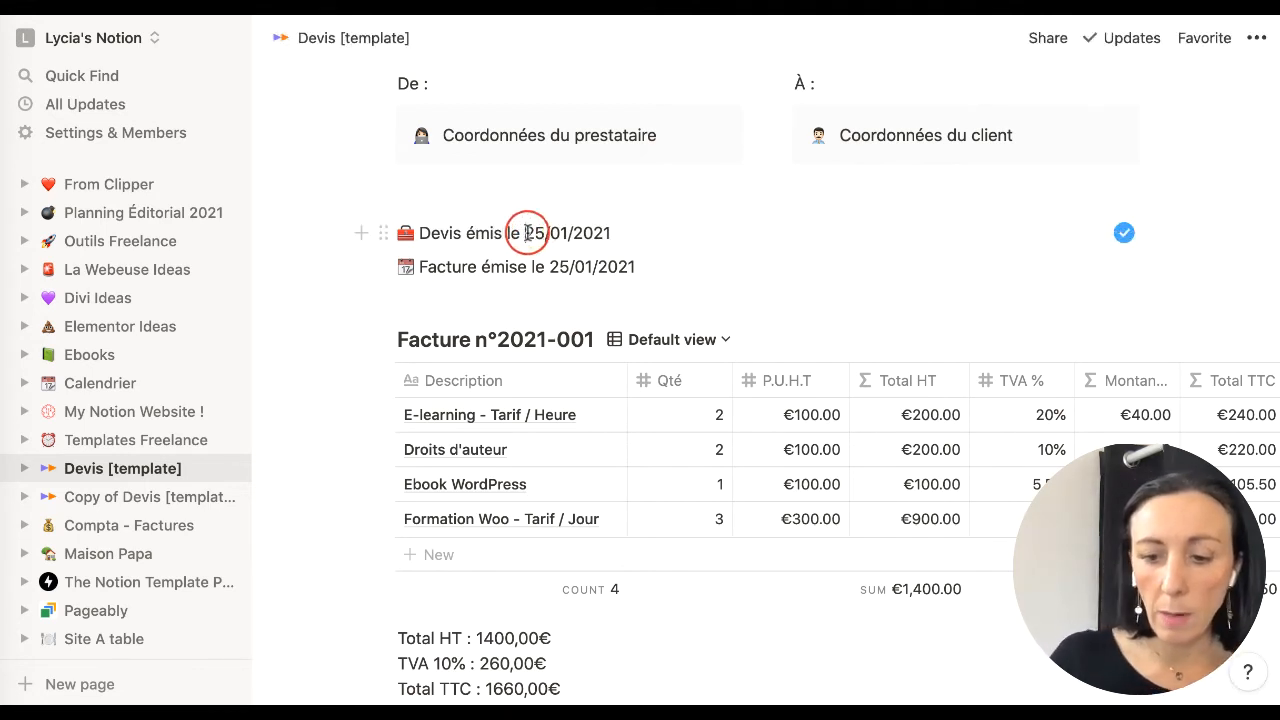
text(:)
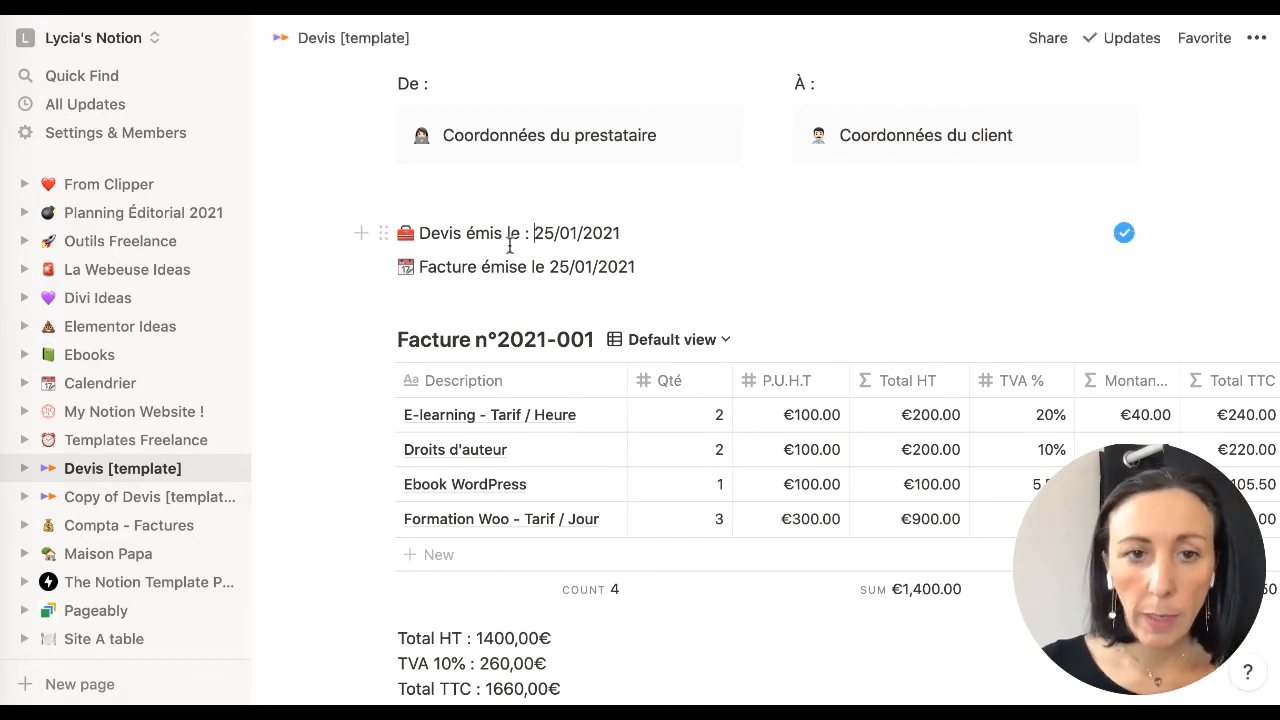
Replace "Facture émise le" in the second date line with "Devis valide jusqu'au 31/03/2021"
drag(490, 263, 418, 266)
text(Devis )
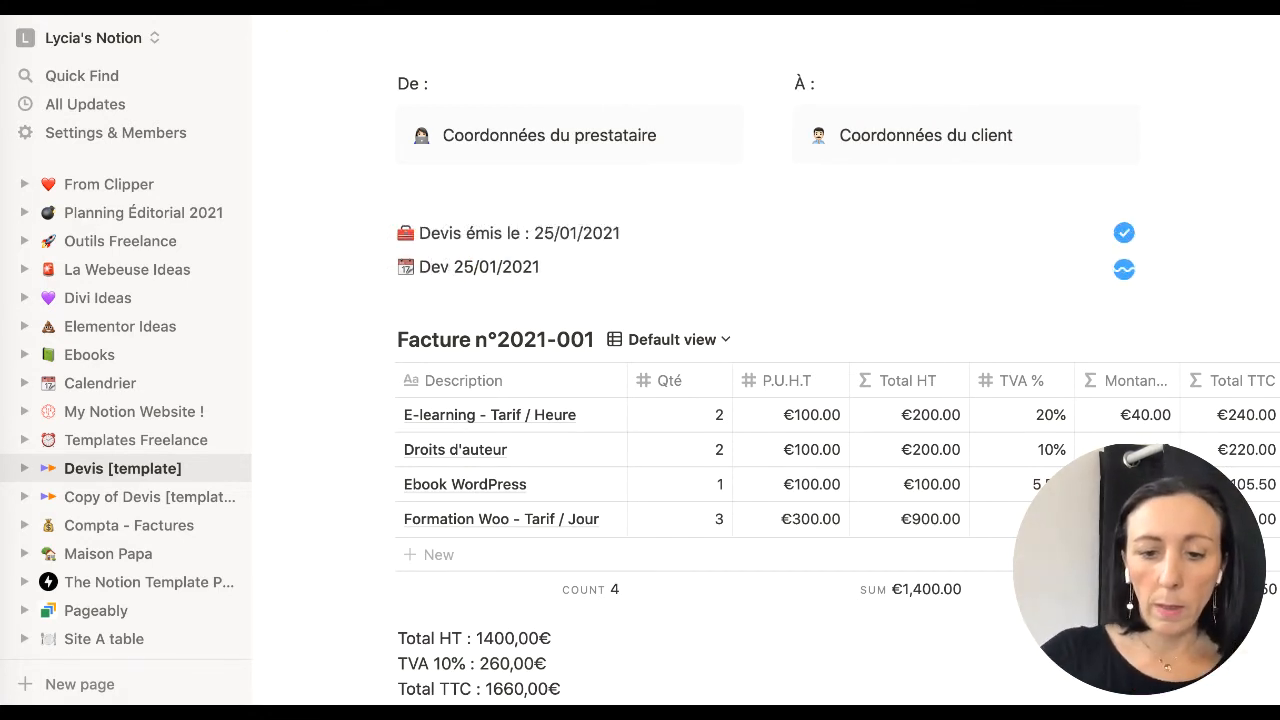
text(vali)
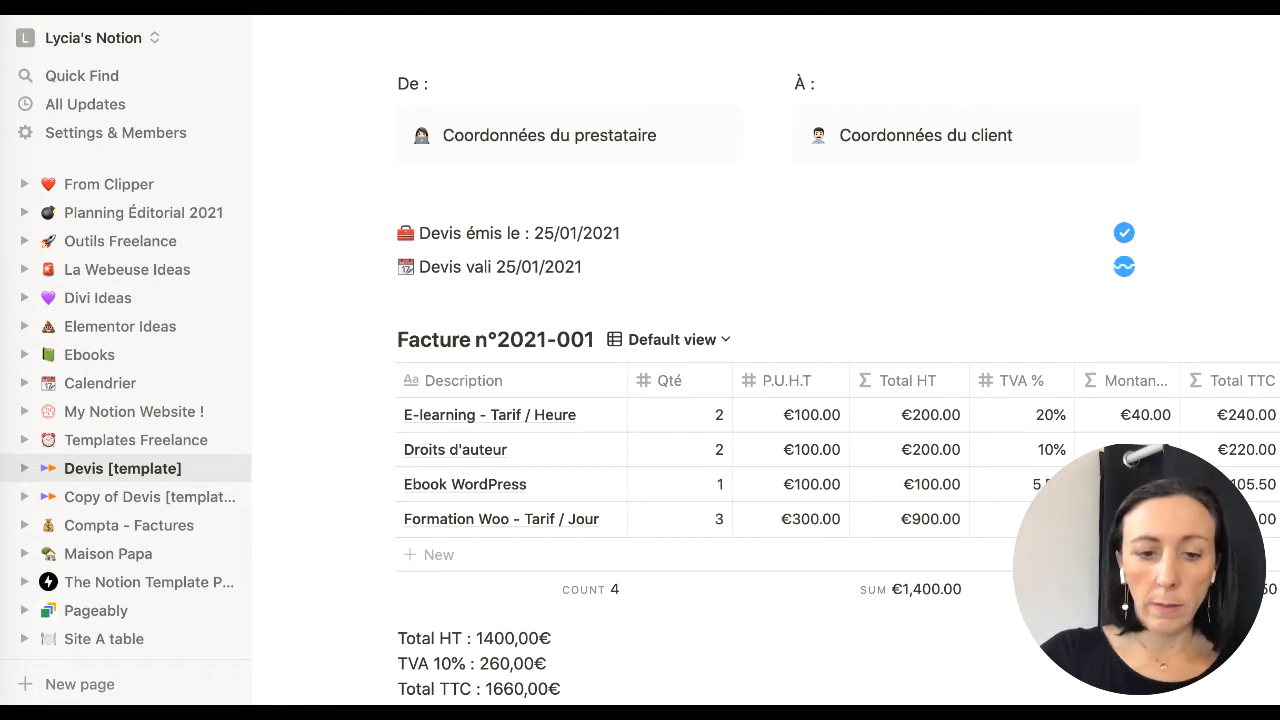
text(de )
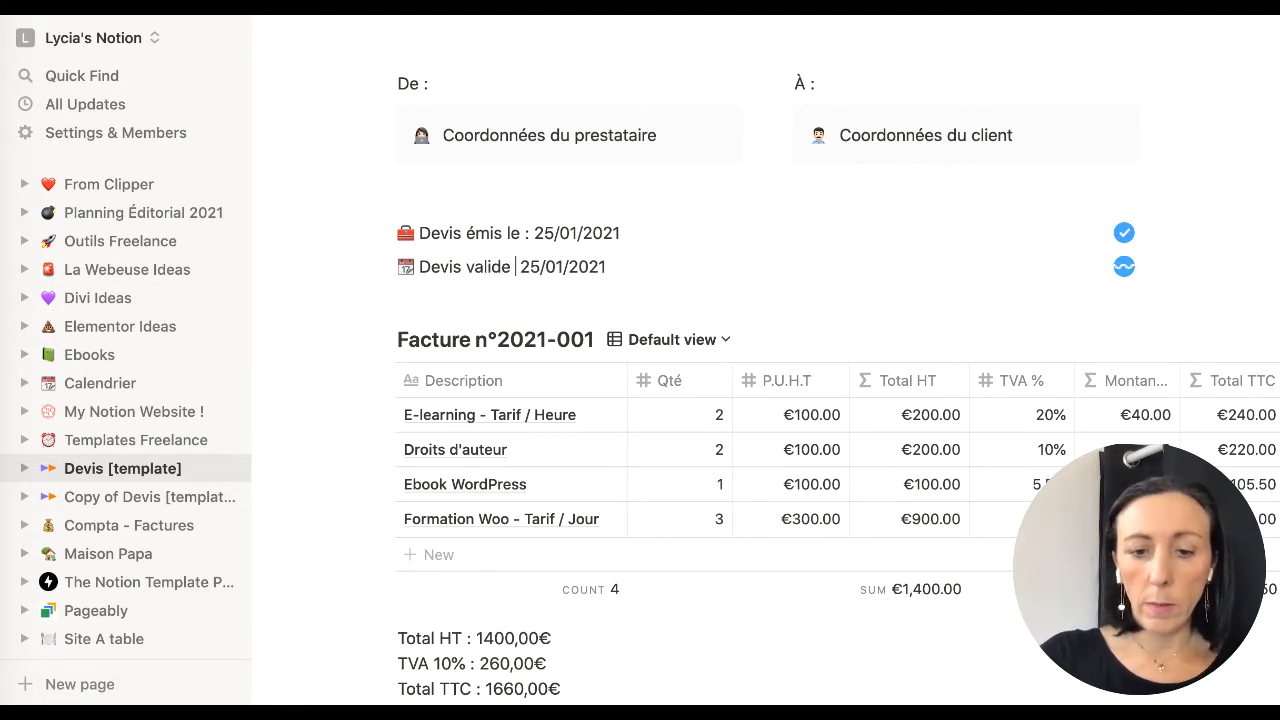
text(jusqu )
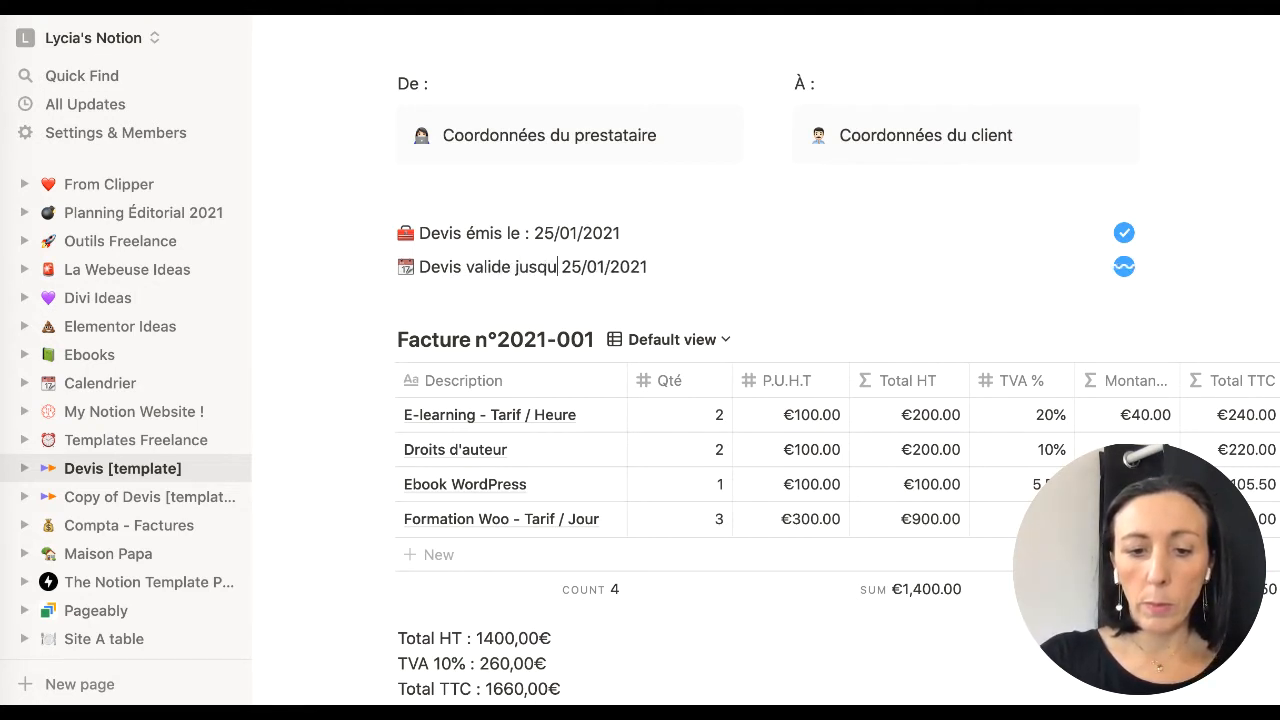
text('au 31/03/20)
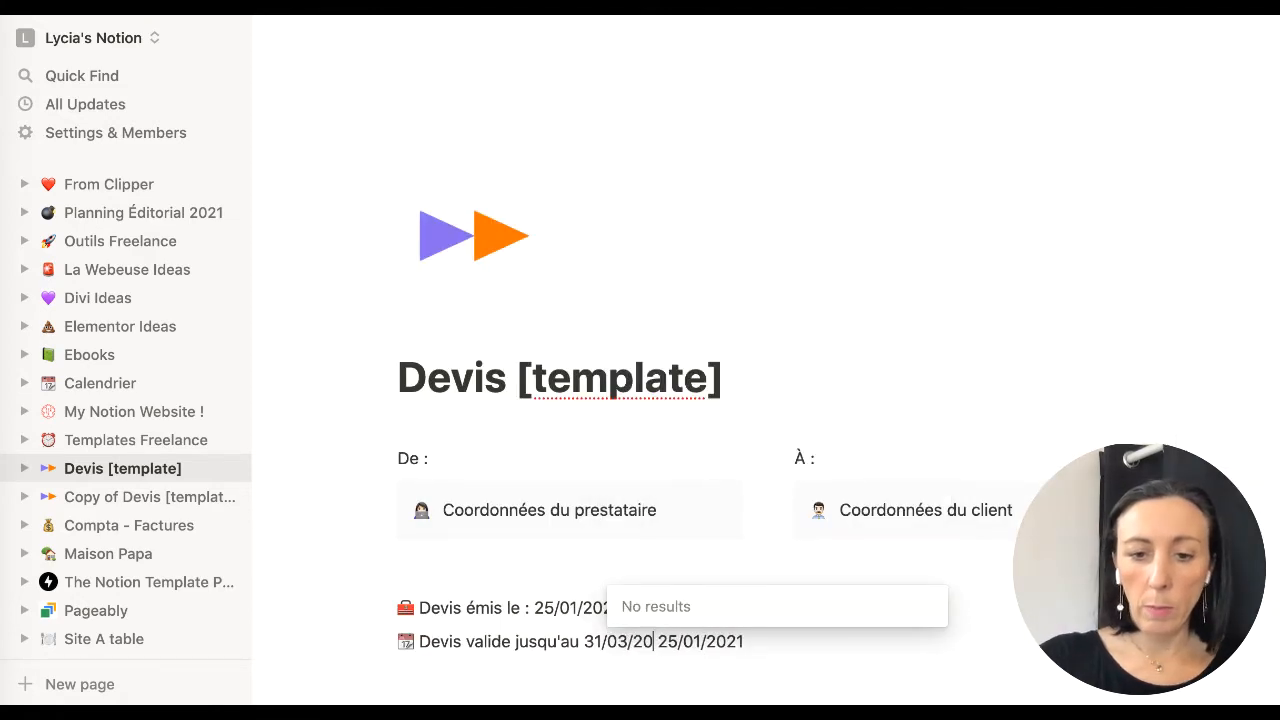
text(21)
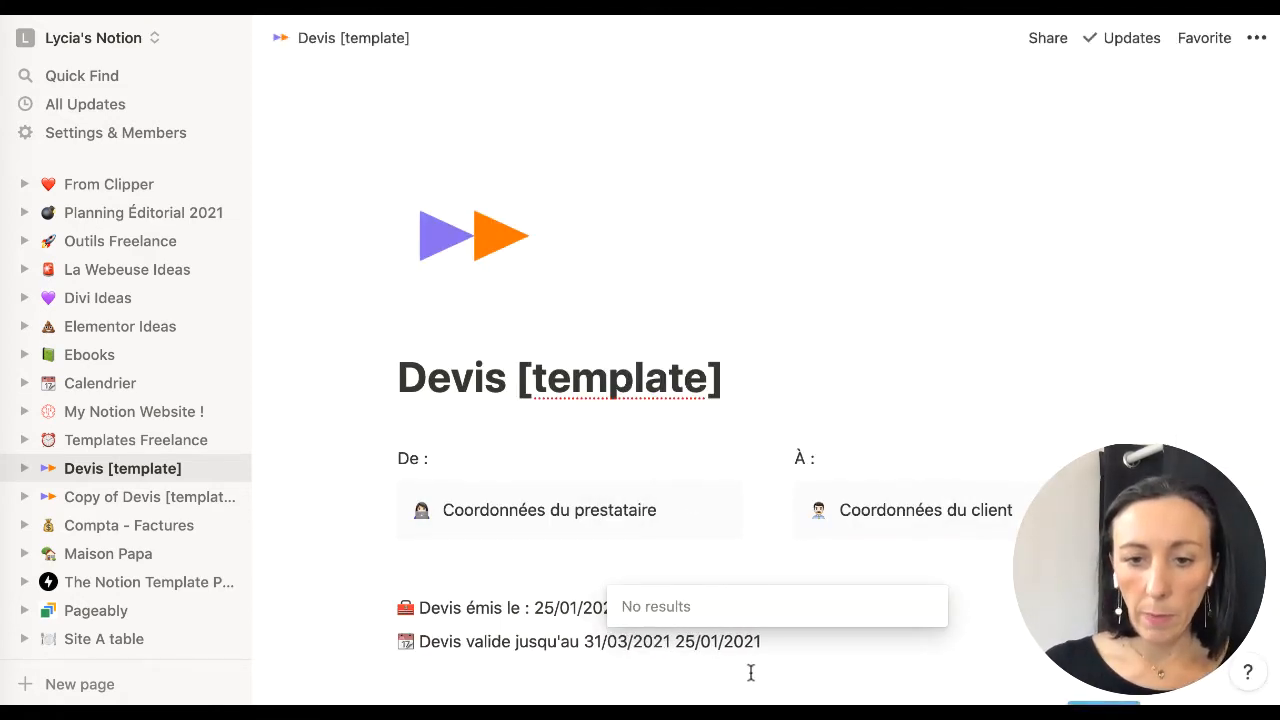
Delete the leftover date 25/01/2021 from the end of the quote validity line
scroll(766, 642, down, 5)
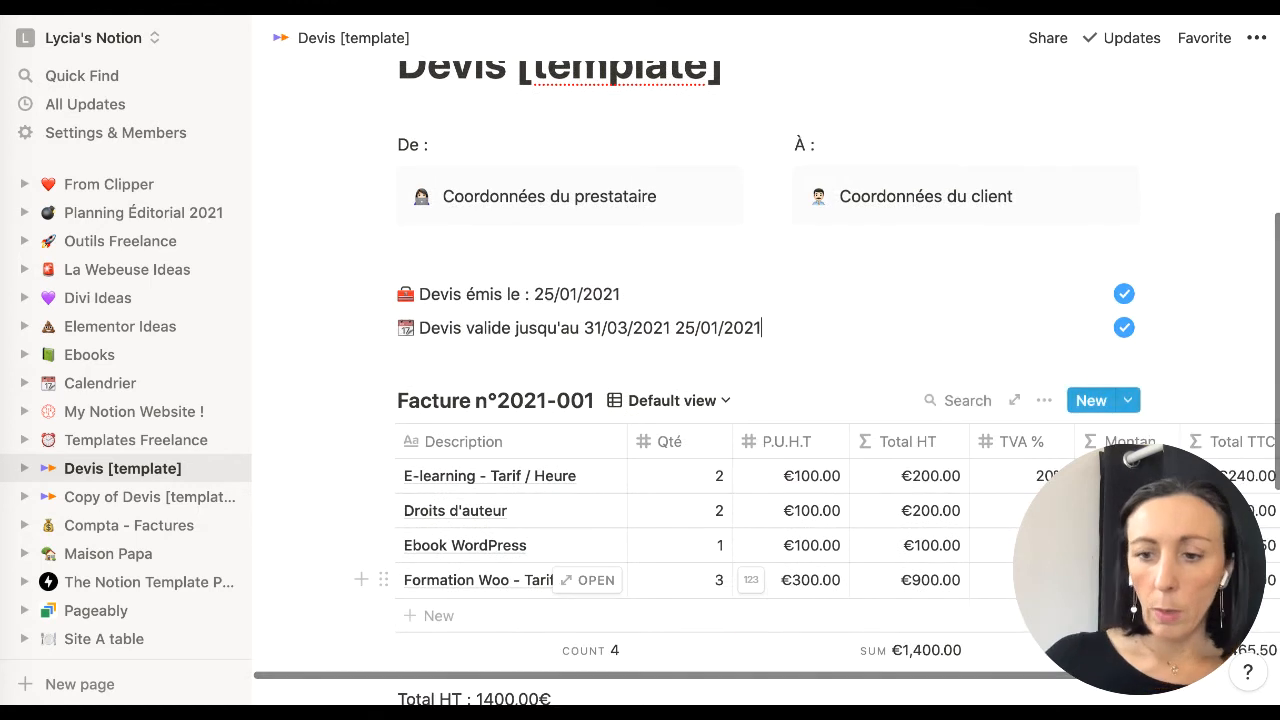
key(BackSpace)
key(BackSpace)
key(BackSpace)
key(BackSpace)
key(BackSpace)
key(BackSpace)
key(BackSpace)
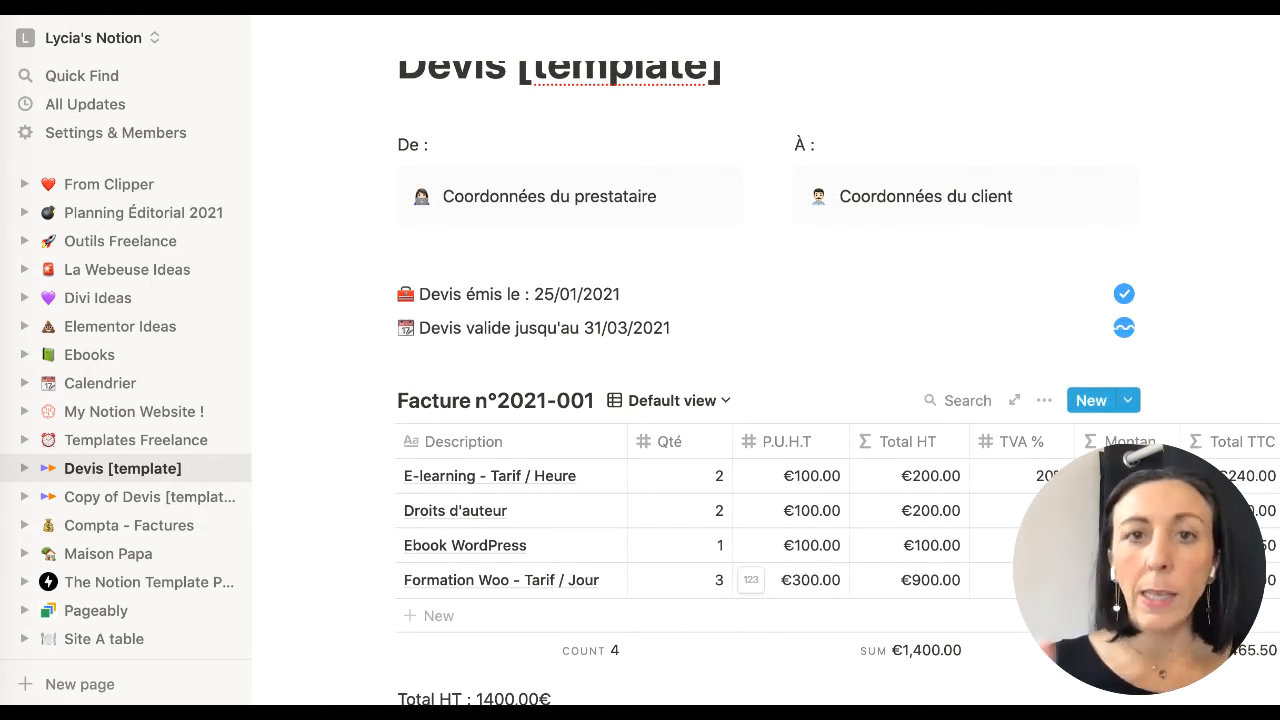
Retitle the line-item table as "Devis n°D2021-001"
scroll(780, 582, up, 2)
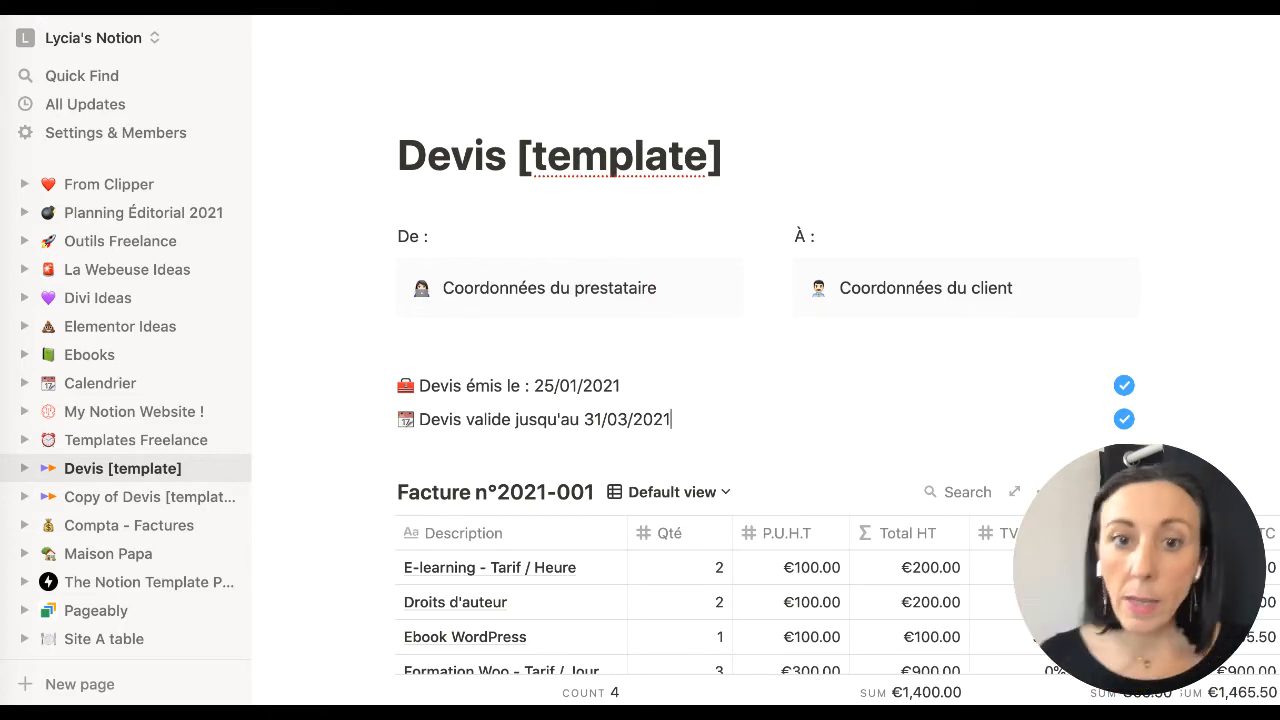
scroll(694, 589, down, 5)
scroll(464, 272, up, 1)
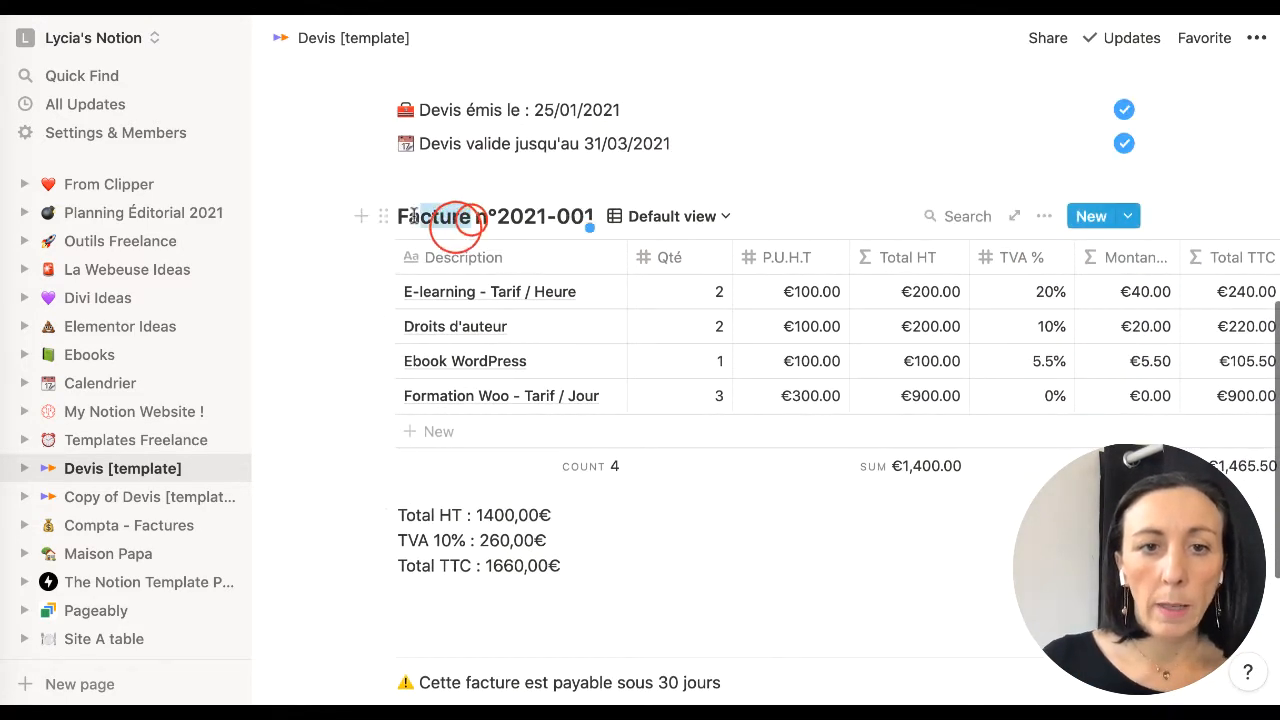
drag(471, 217, 400, 216)
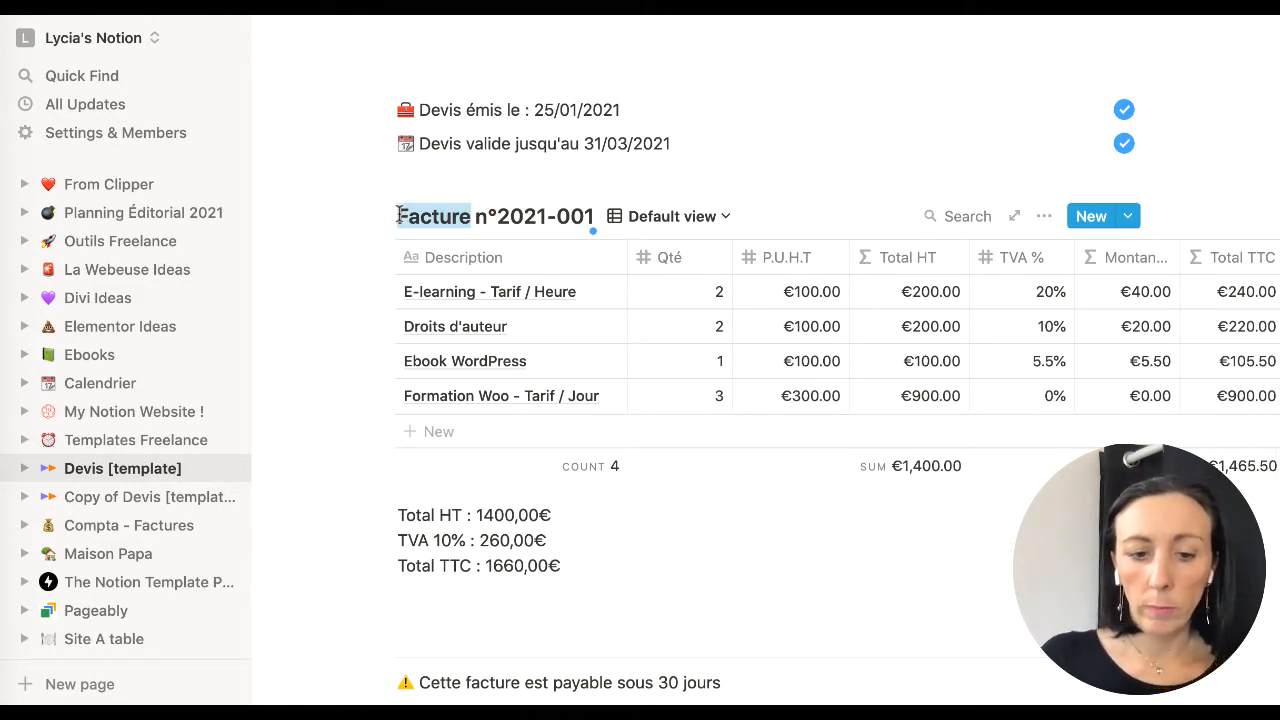
text(Devis)
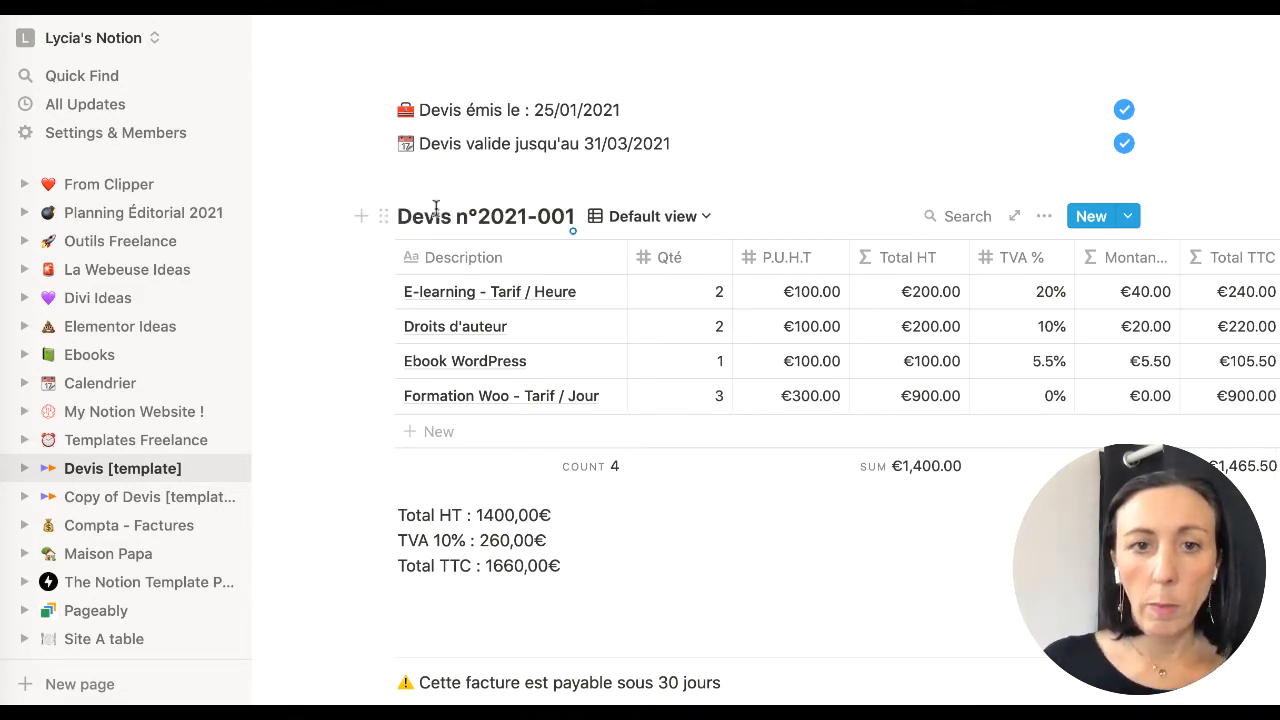
click(481, 214)
text(D)
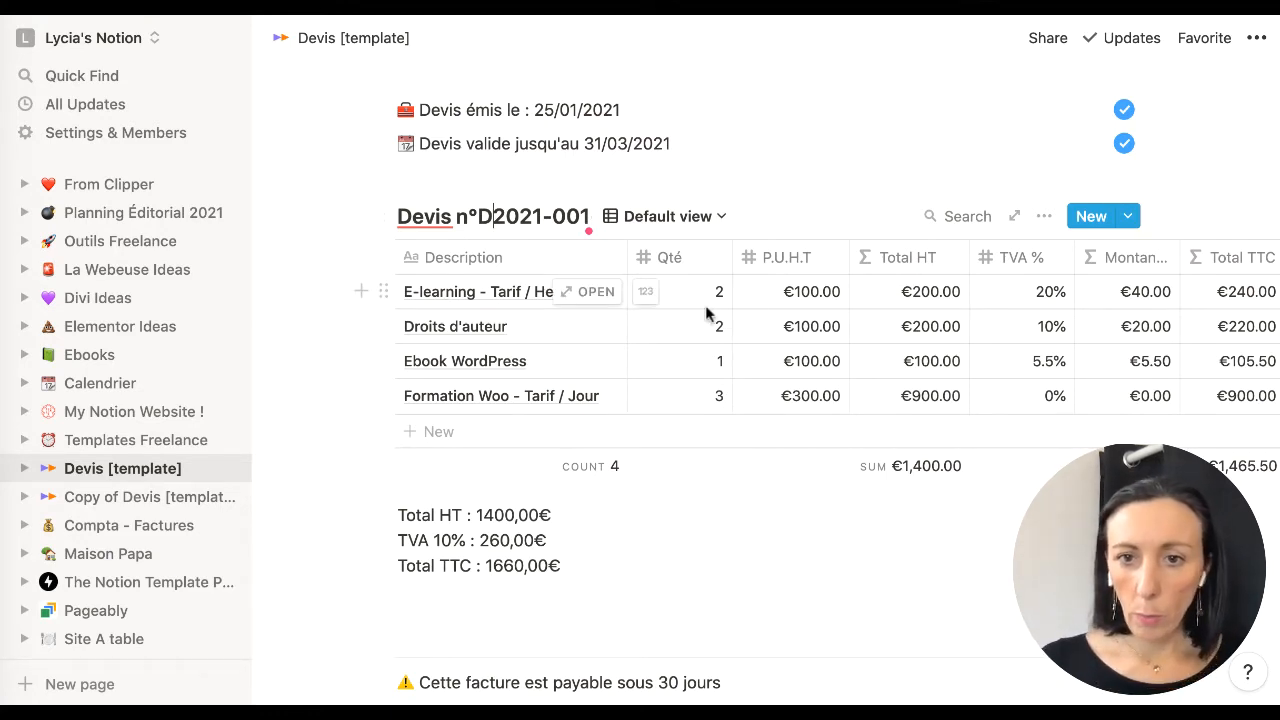
scroll(729, 313, down, 1)
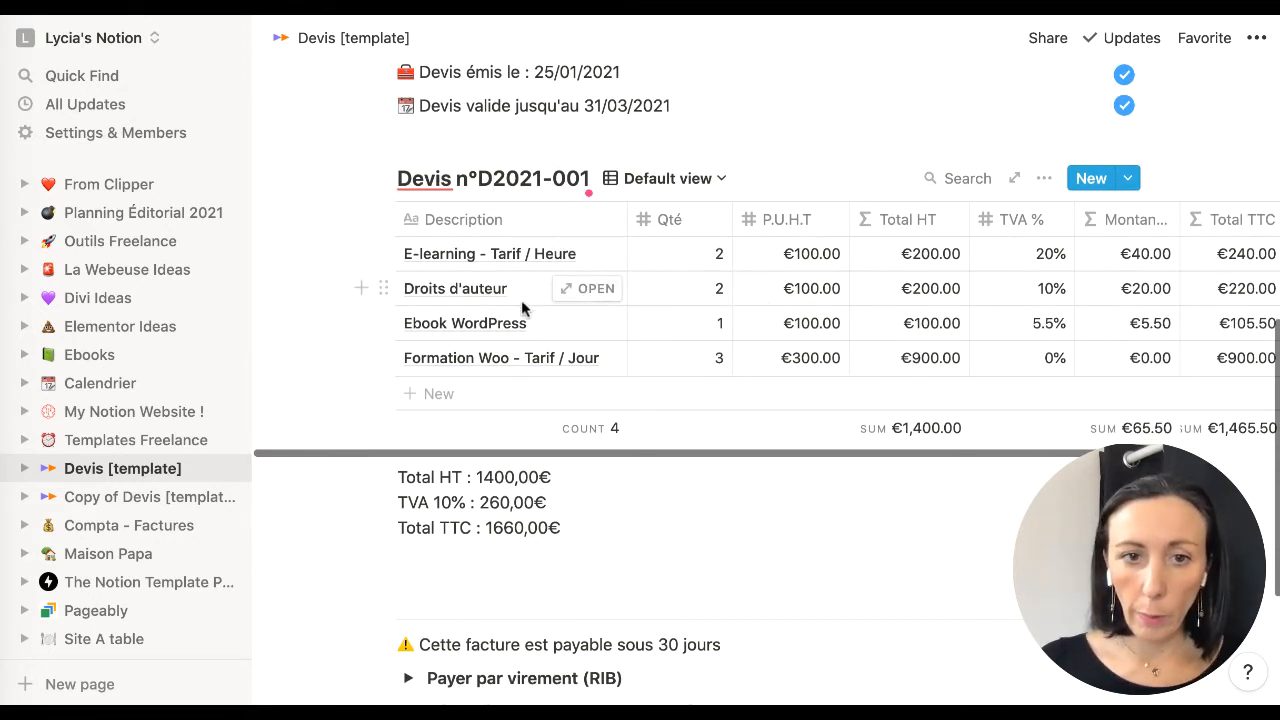
click(1037, 253)
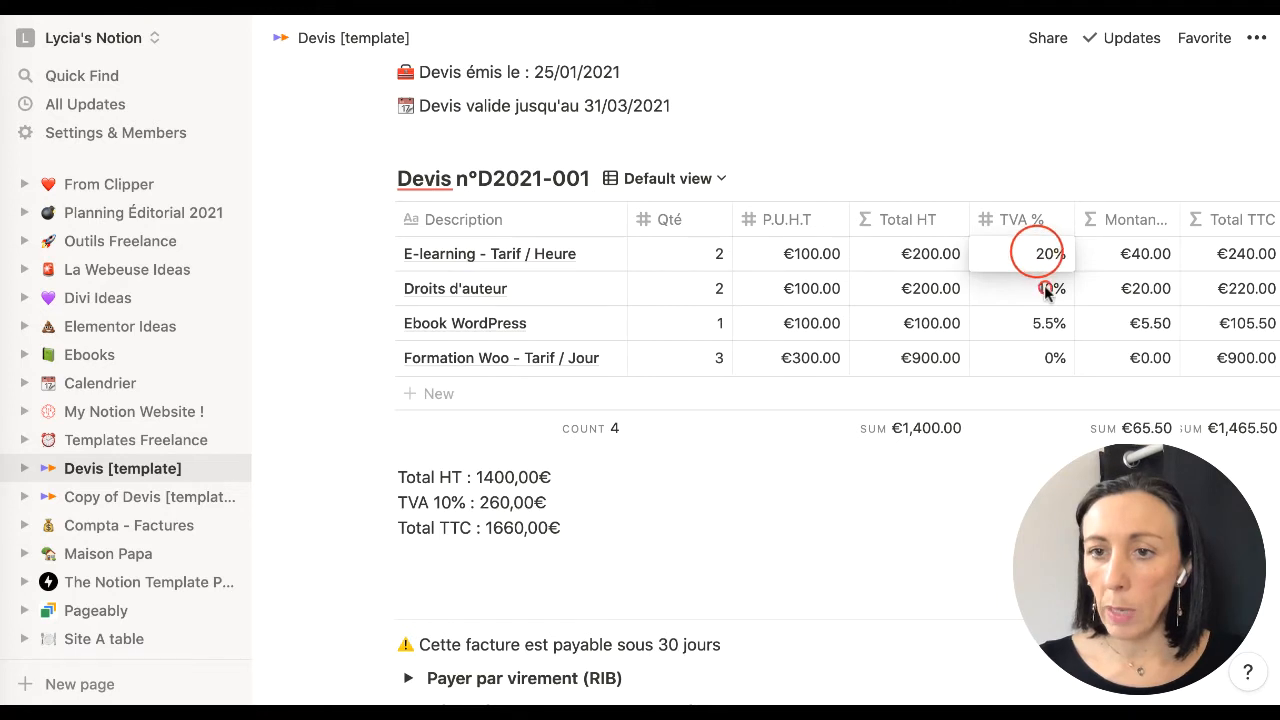
key(Escape)
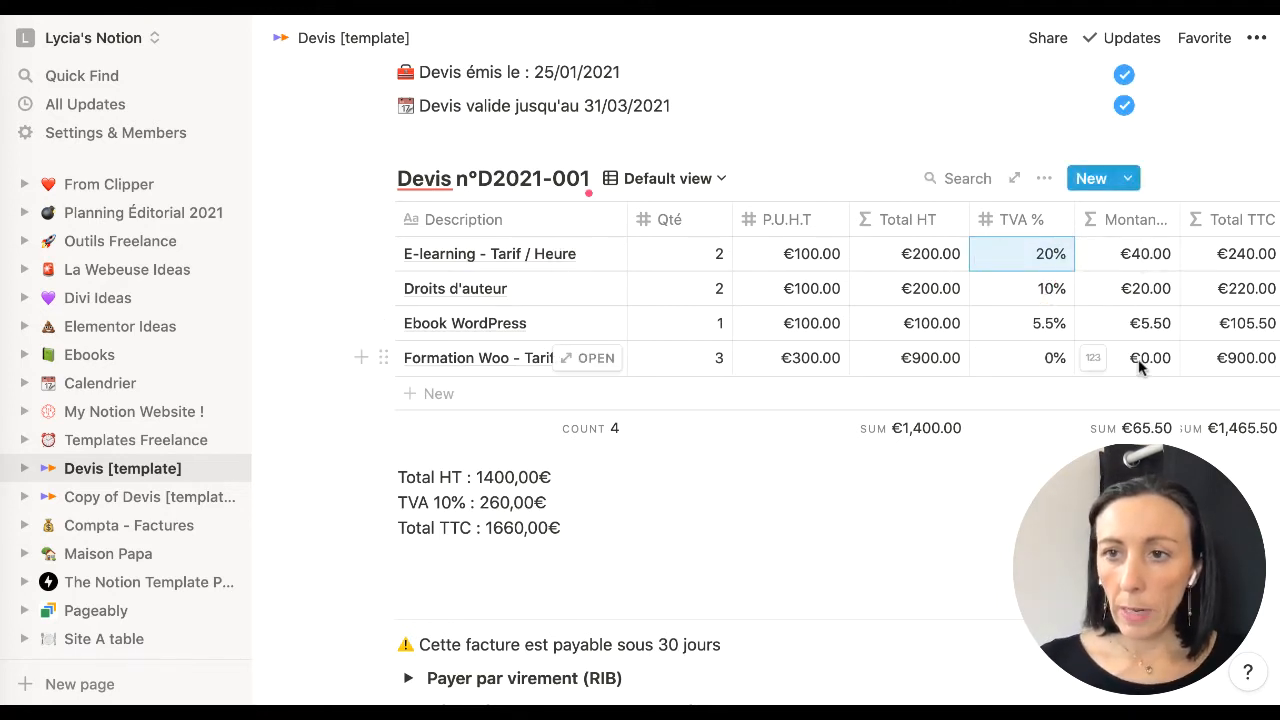
Set the TVA amount in the totals text below the table to 65,50€
scroll(1138, 359, right, 3)
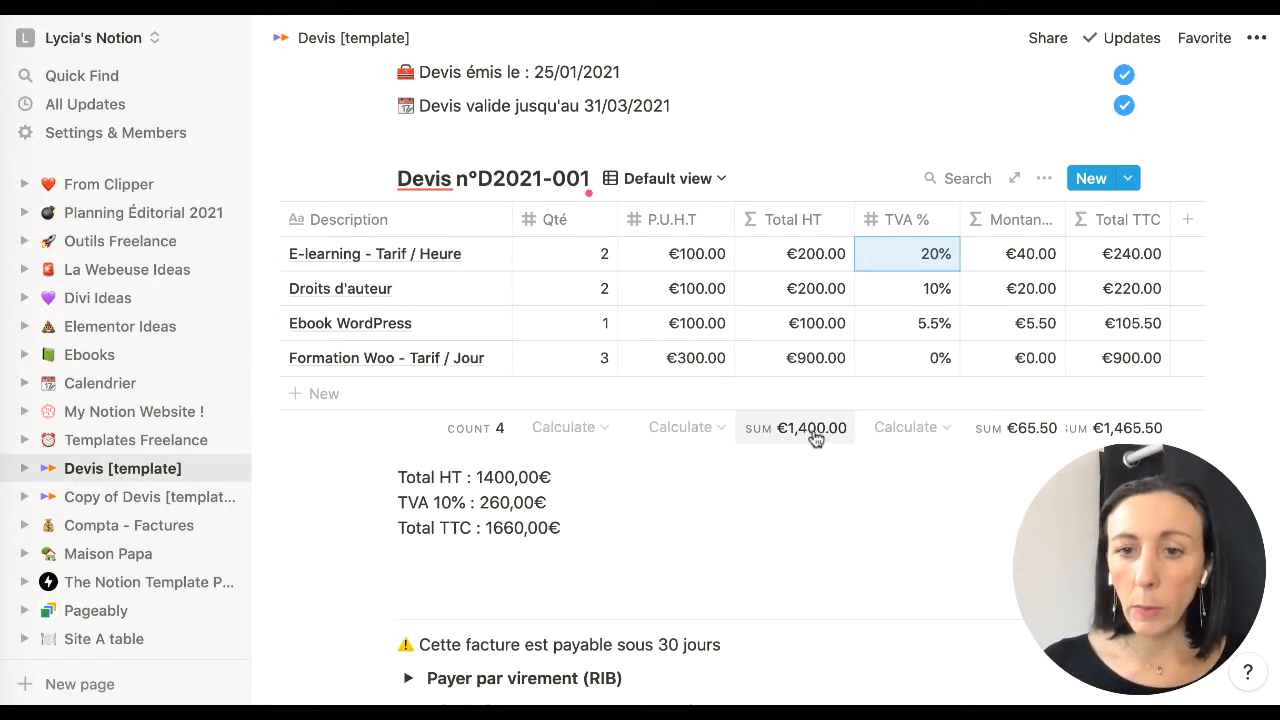
scroll(499, 415, down, 1)
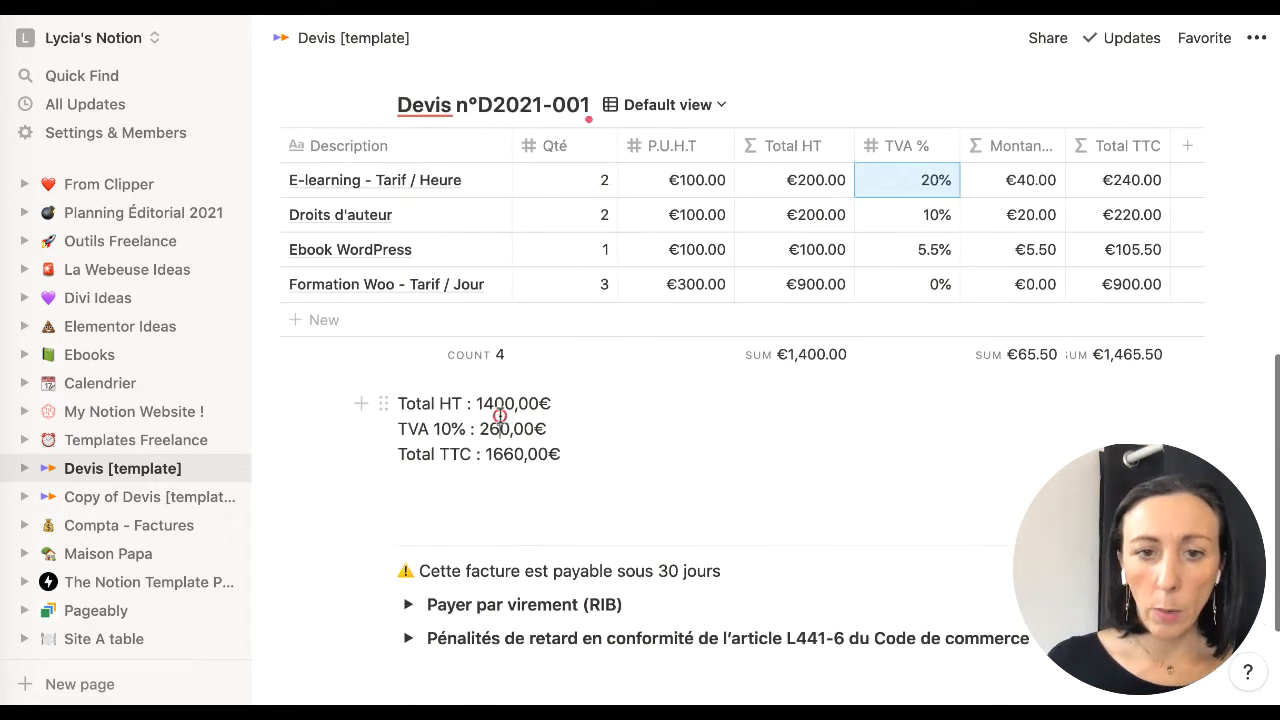
click(500, 410)
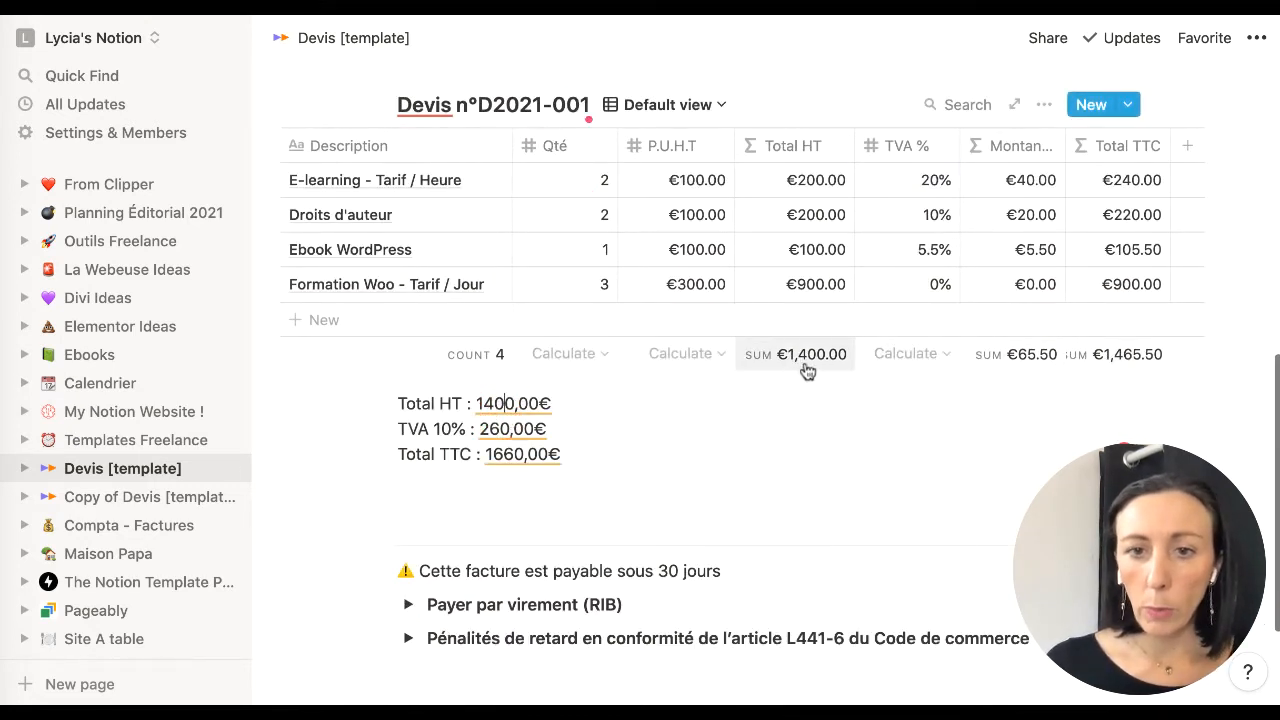
click(505, 431)
key(BackSpace)
key(BackSpace)
key(BackSpace)
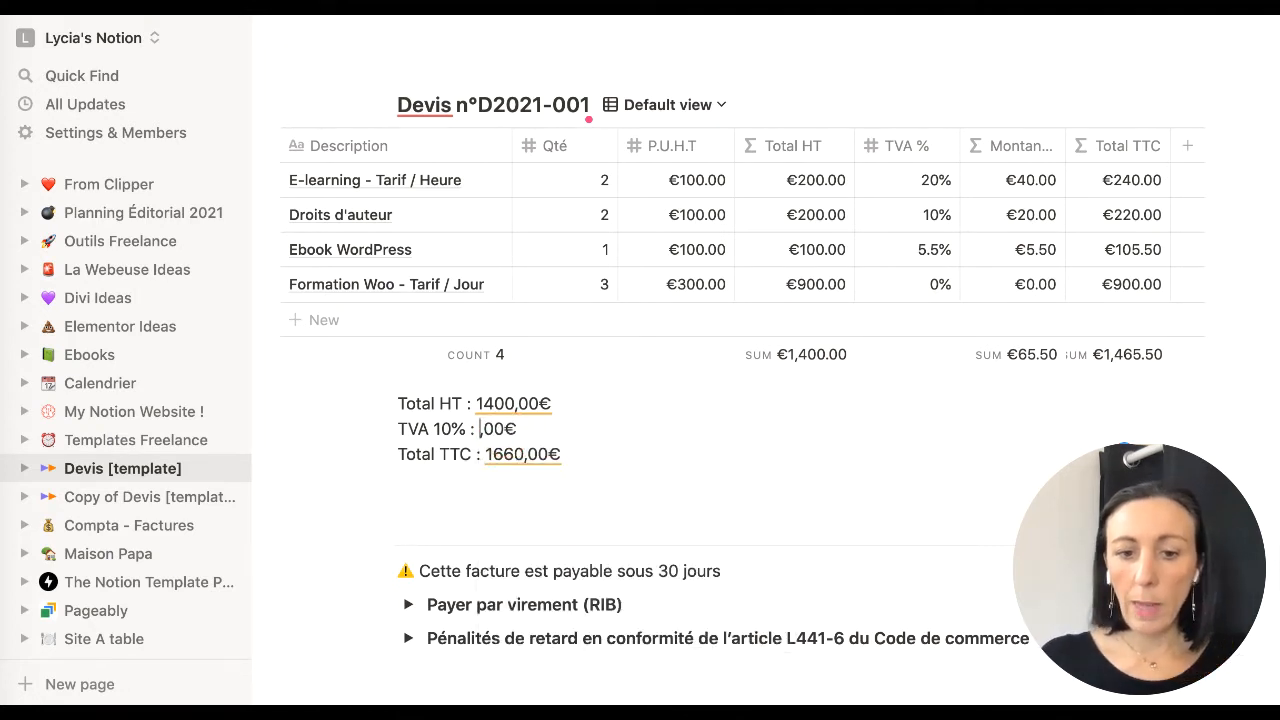
text(65)
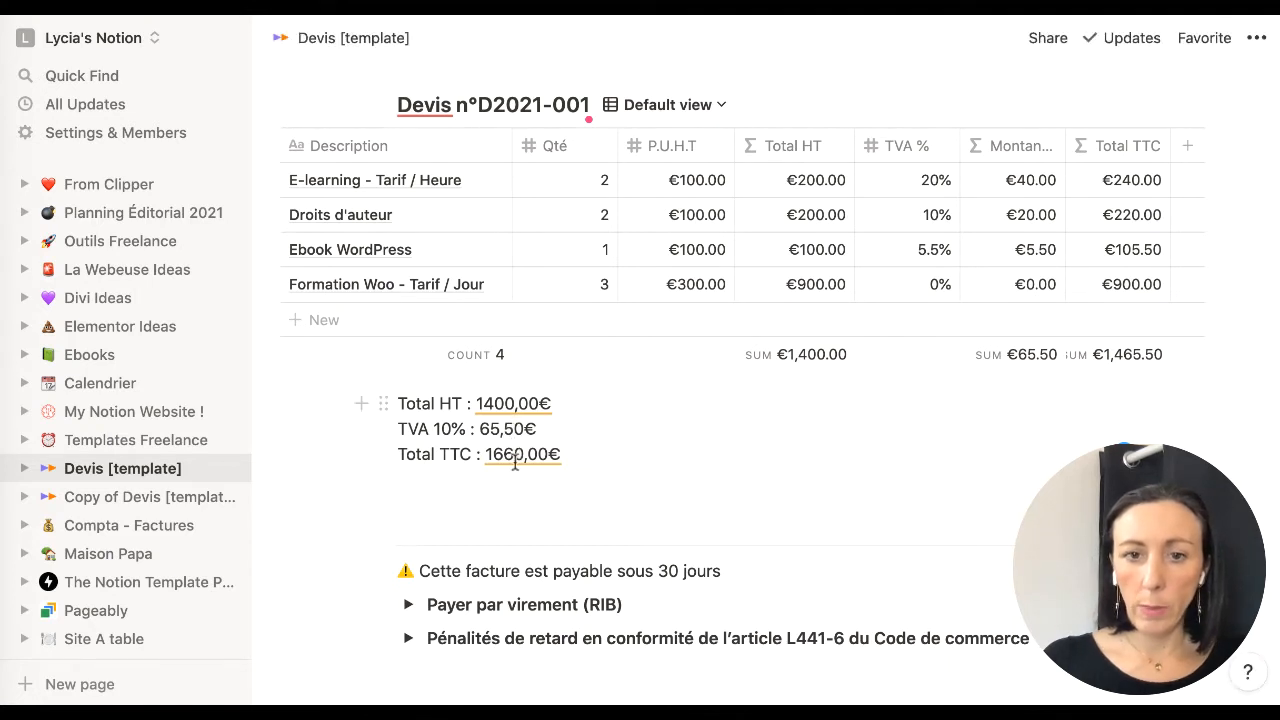
Set the Total TTC amount in the totals text to 1465,50€
drag(522, 459, 494, 457)
text(4)
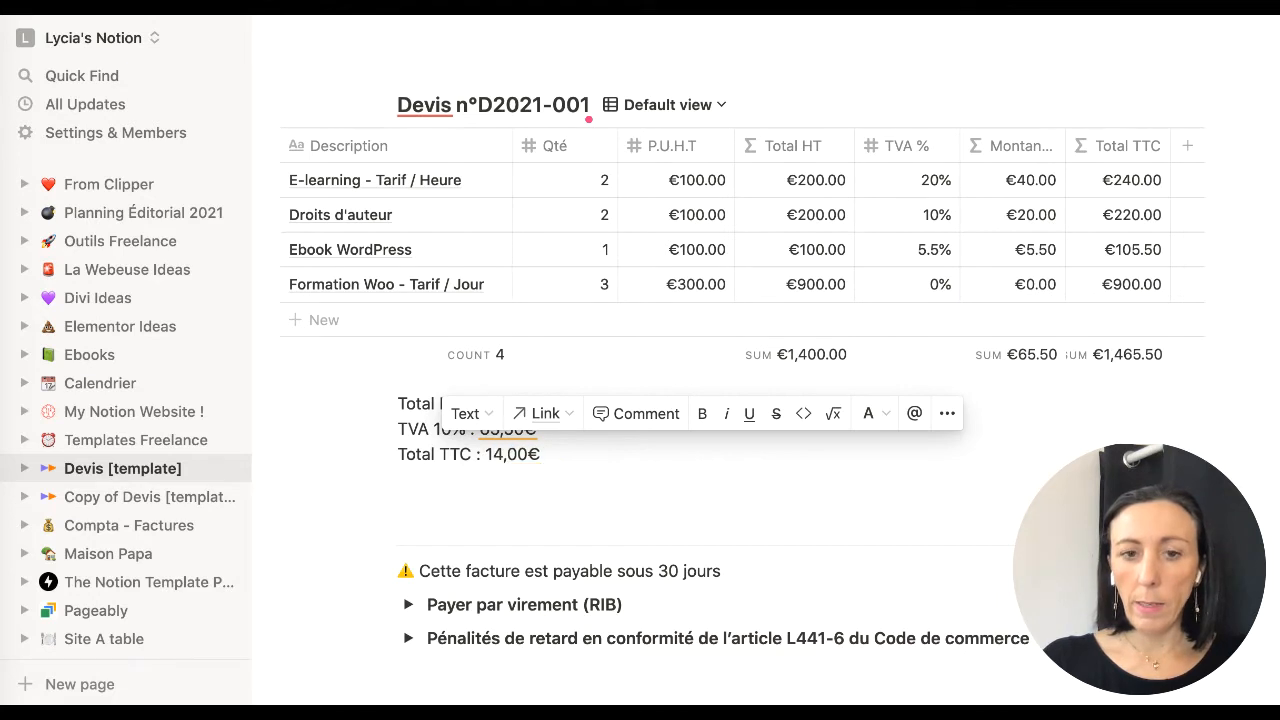
text(65)
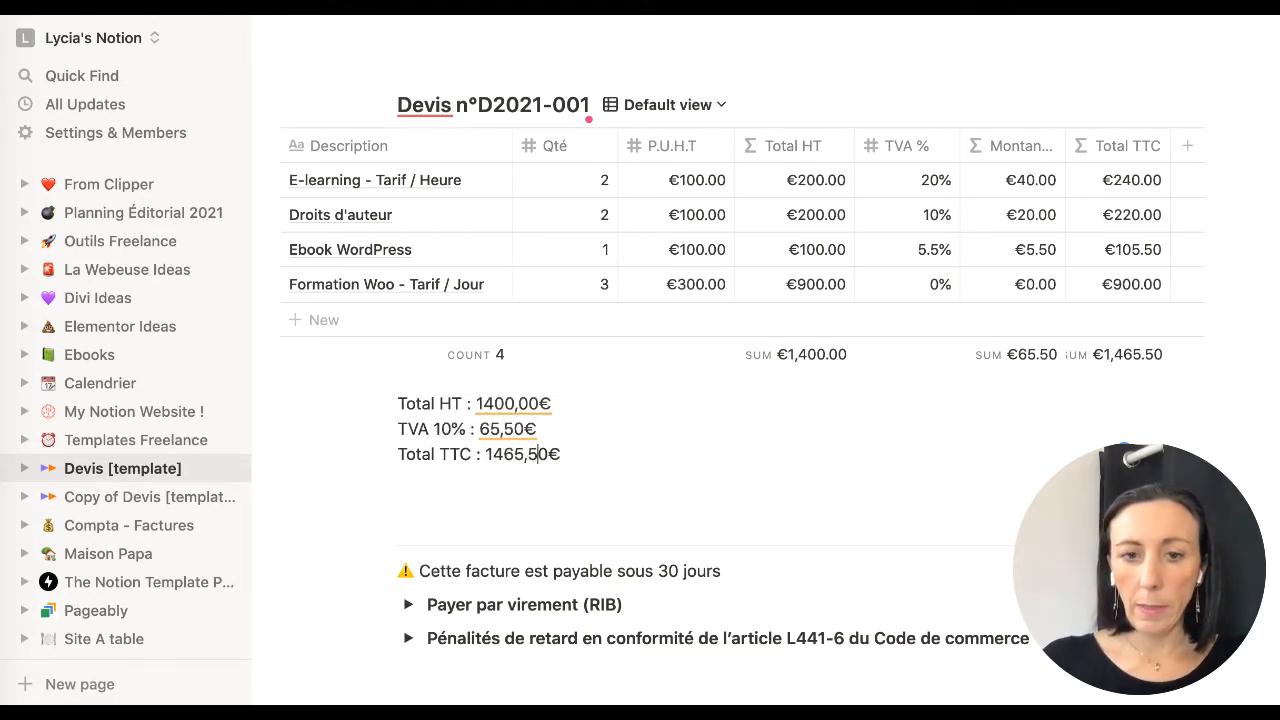
Reword the payment note below the totals as "Devis gratuit sans engagement, valable 30jours"
scroll(618, 314, up, 2)
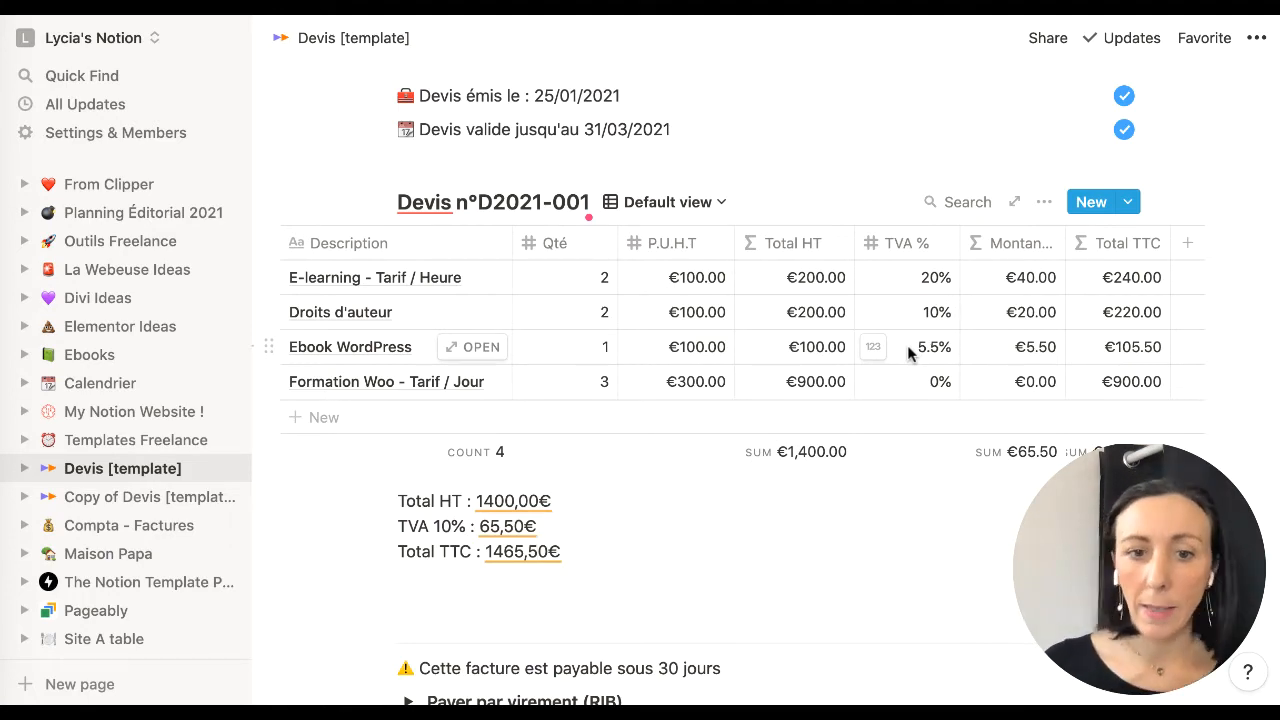
scroll(908, 350, down, 3)
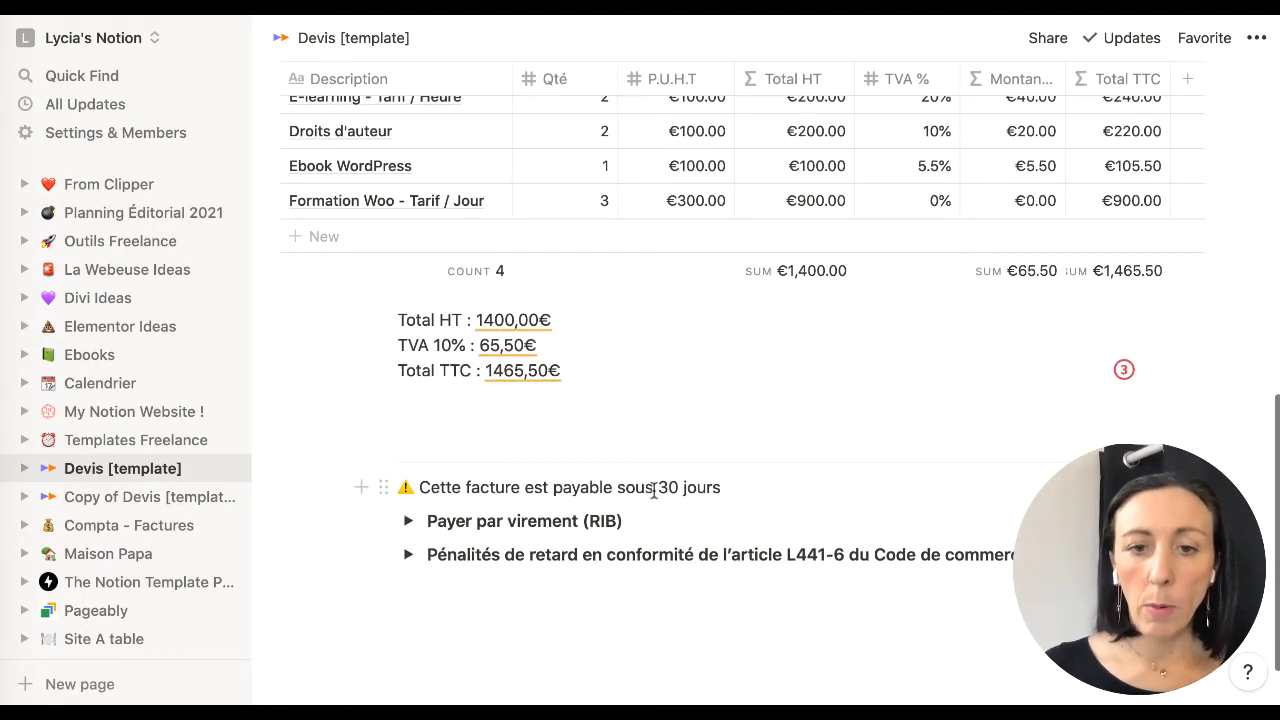
click(498, 487)
text(Devis gr)
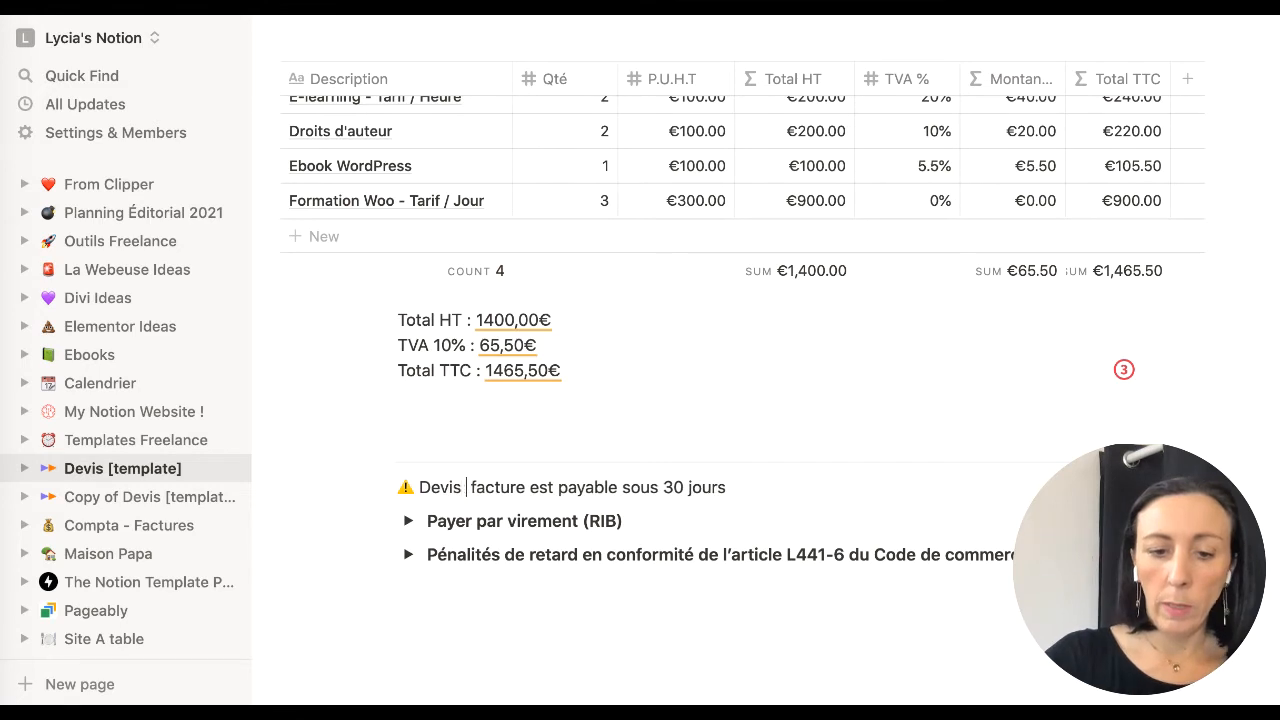
text(atuits)
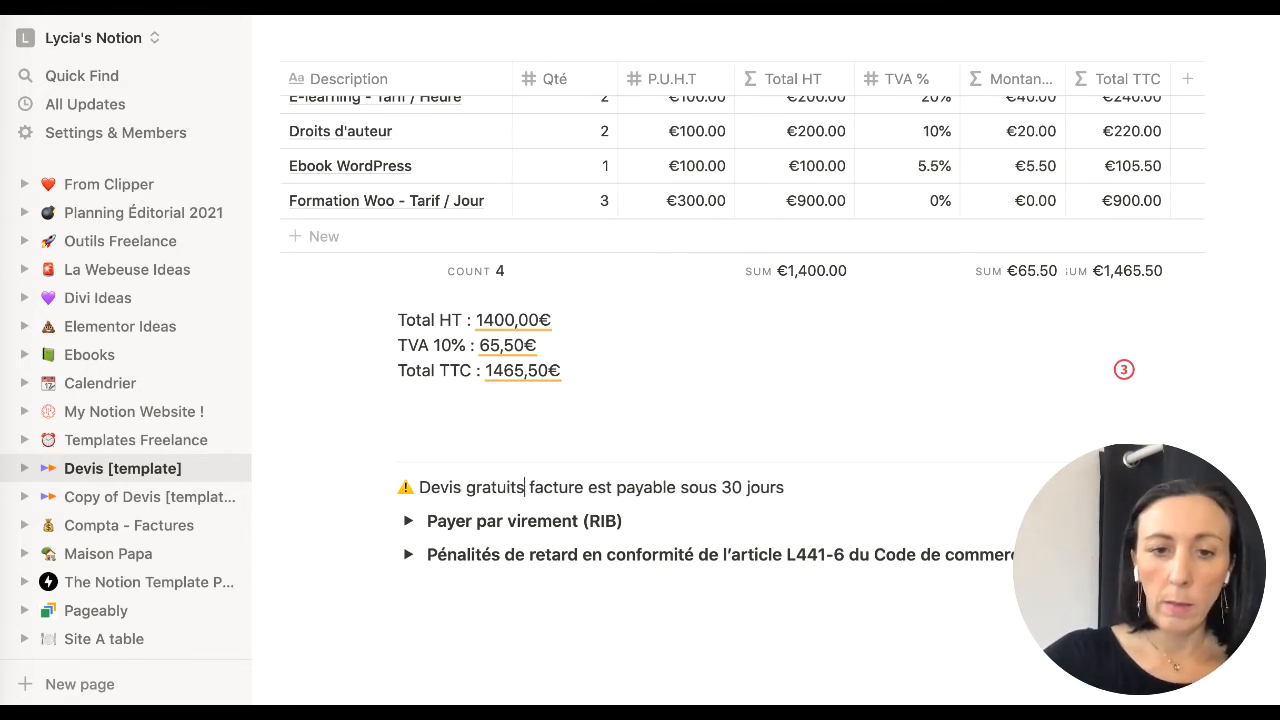
key(BackSpace)
text(sans)
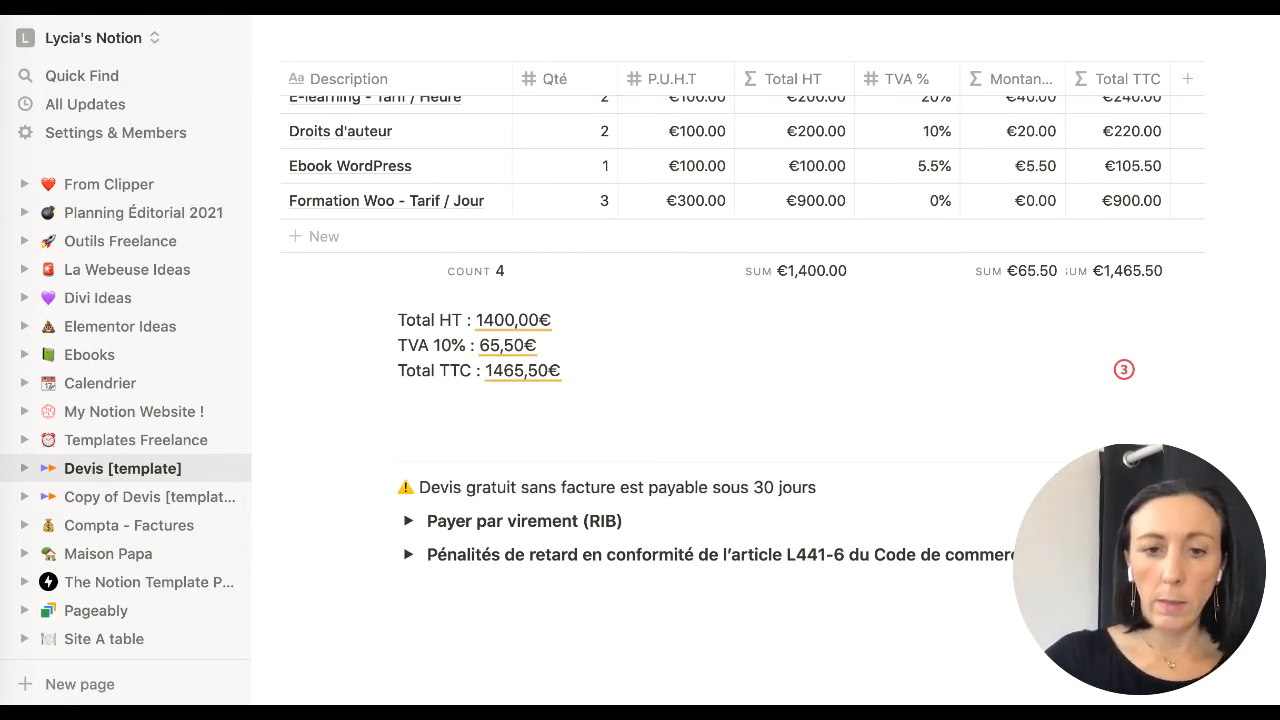
text( engagement)
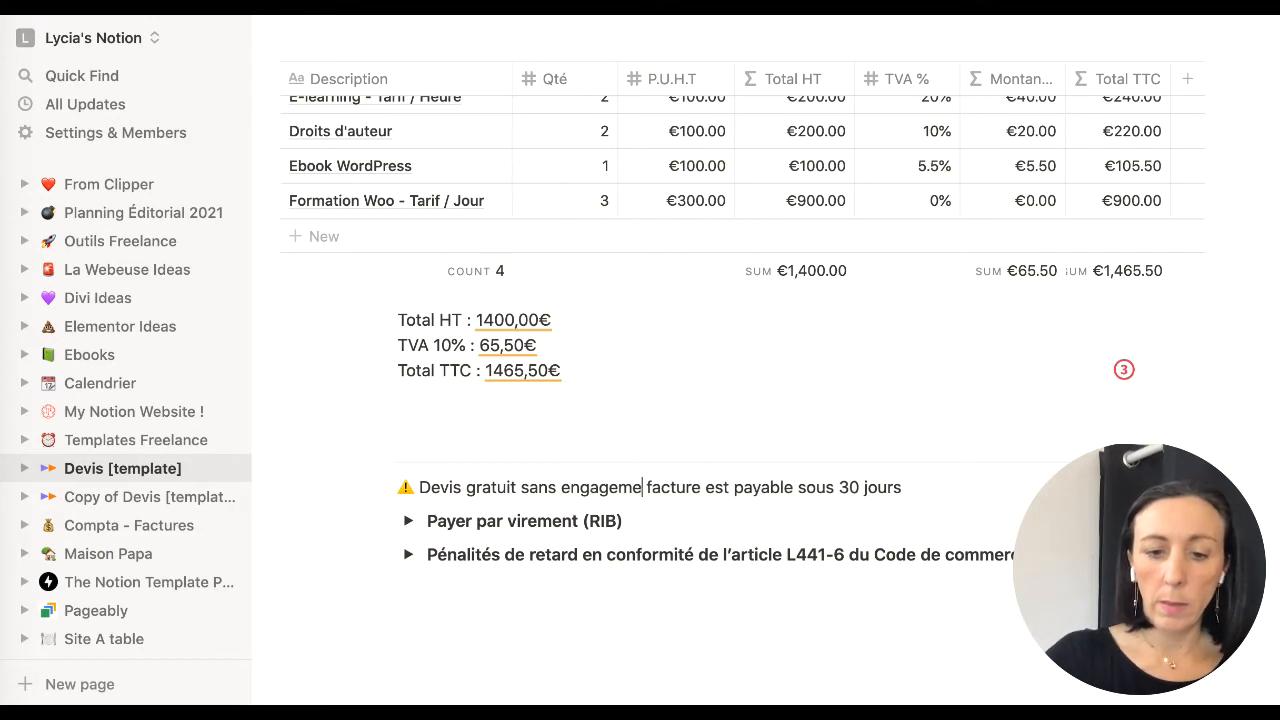
Delete the "Payer par virement (RIB)" and "Pénalités de retard" toggles below the note
click(371, 474)
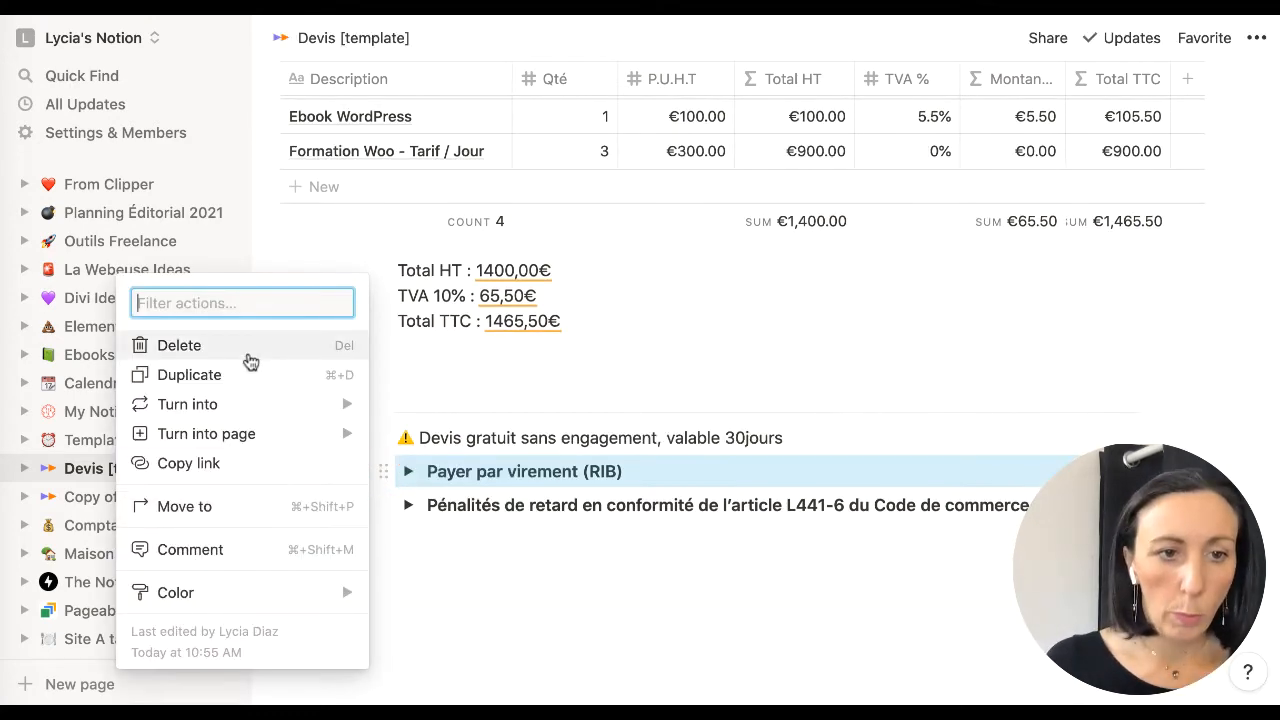
click(247, 348)
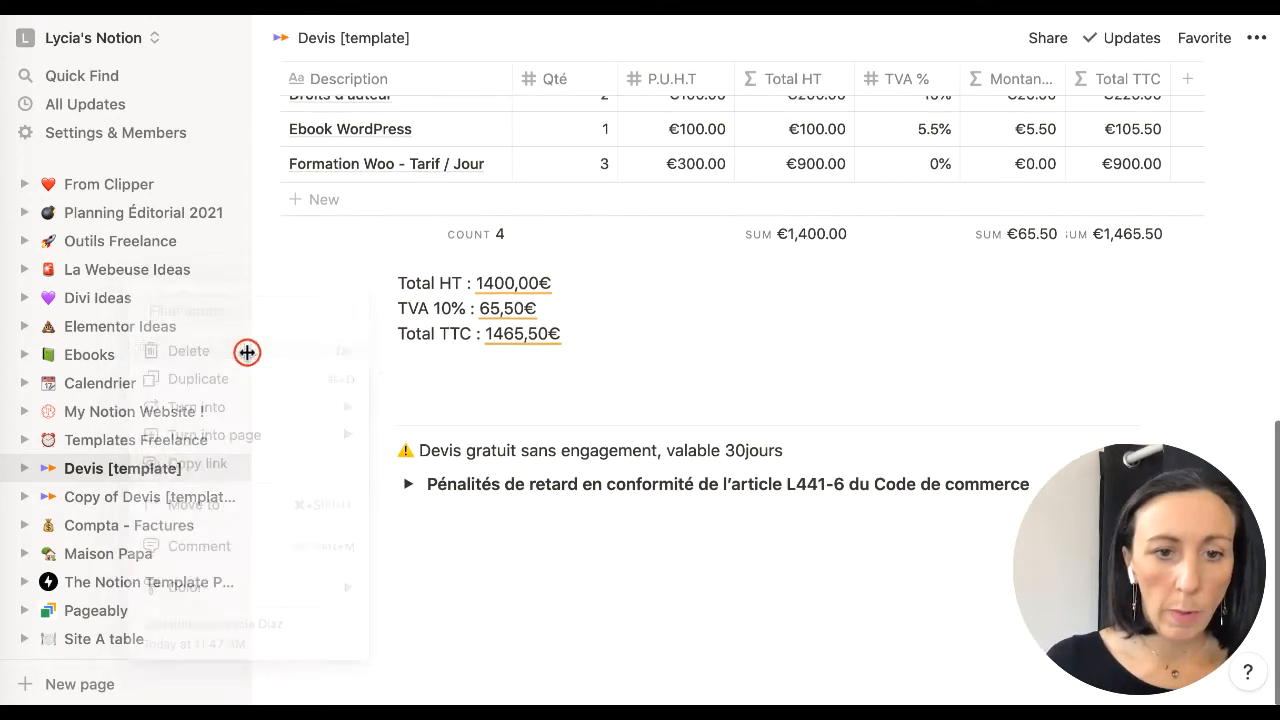
click(383, 485)
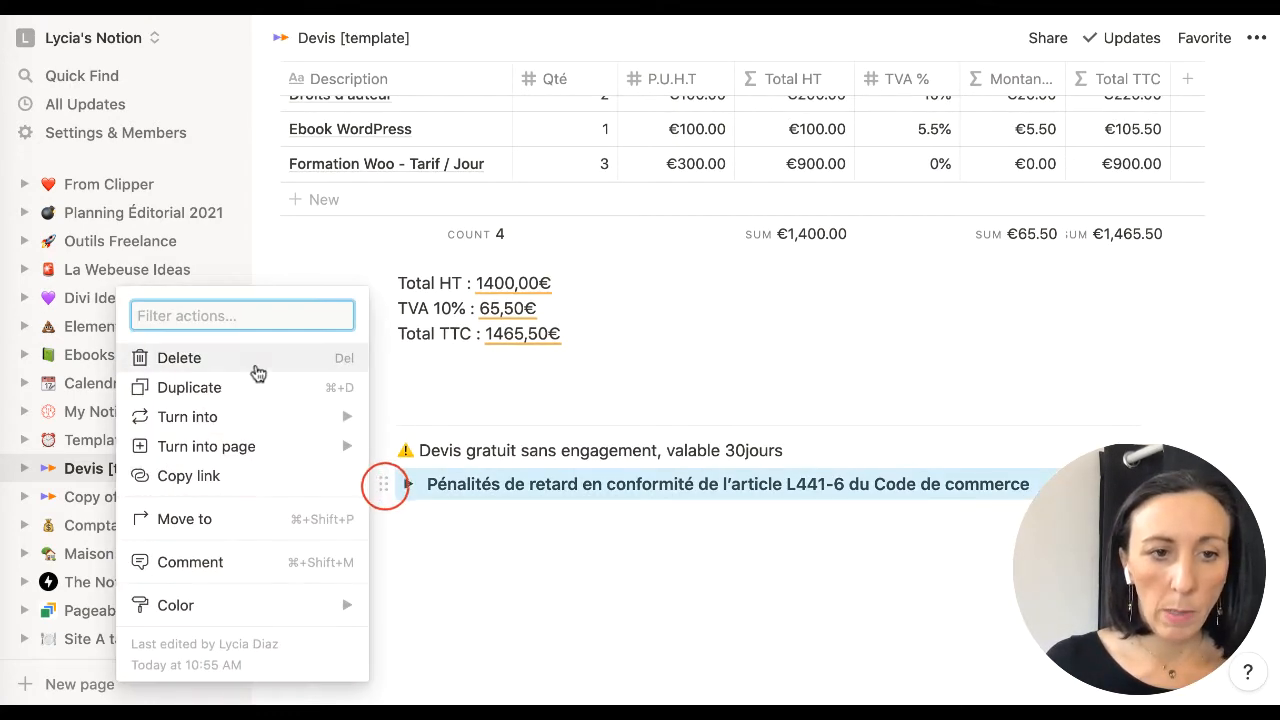
click(256, 360)
scroll(256, 362, up, 10)
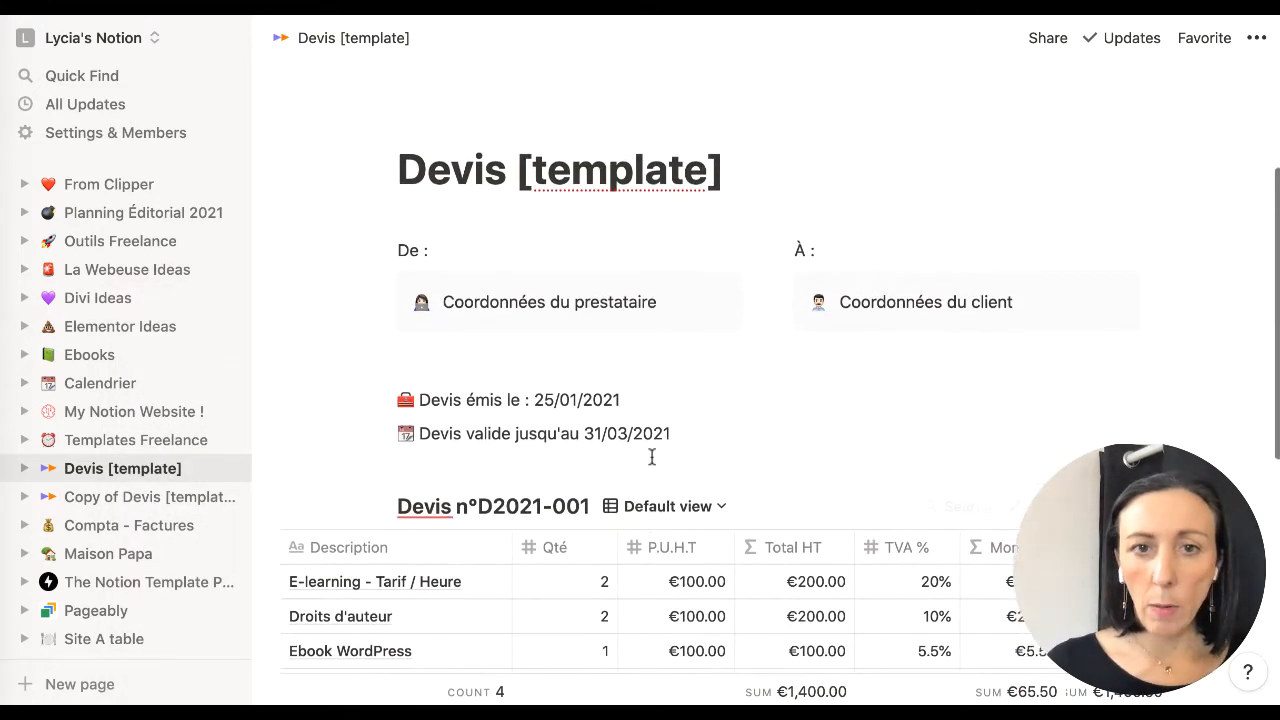
scroll(652, 457, down, 2)
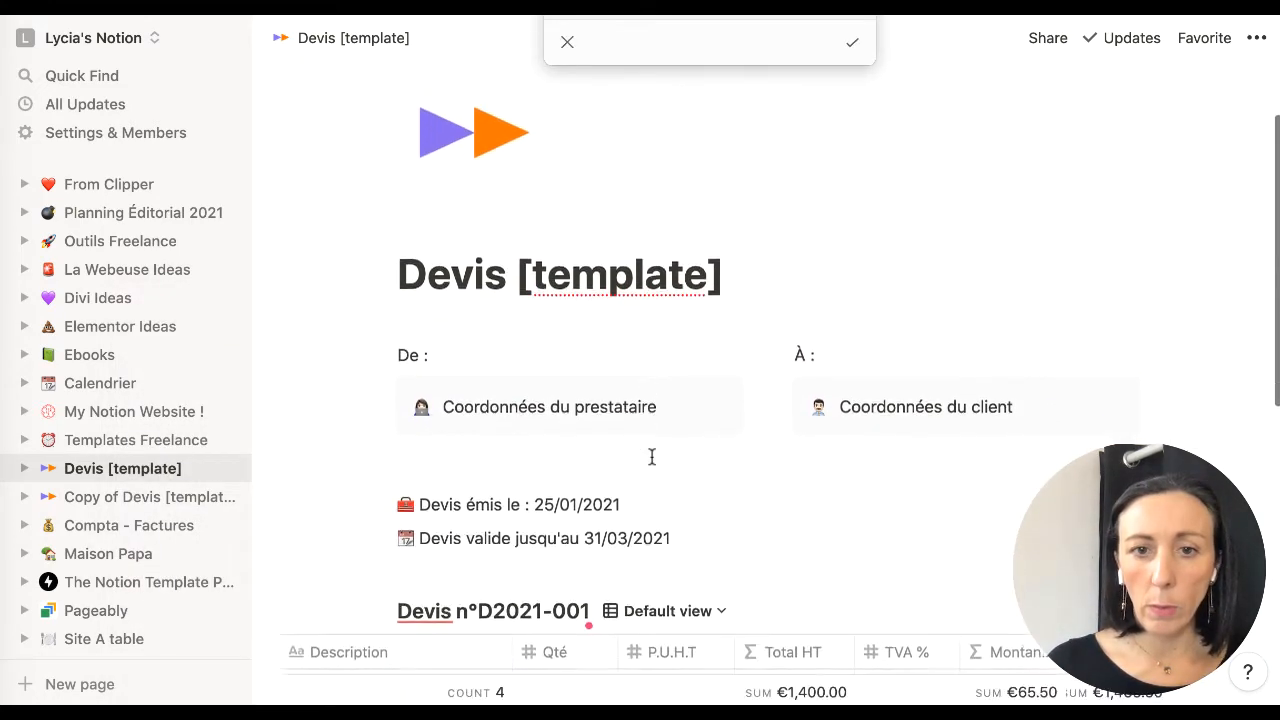
click(846, 50)
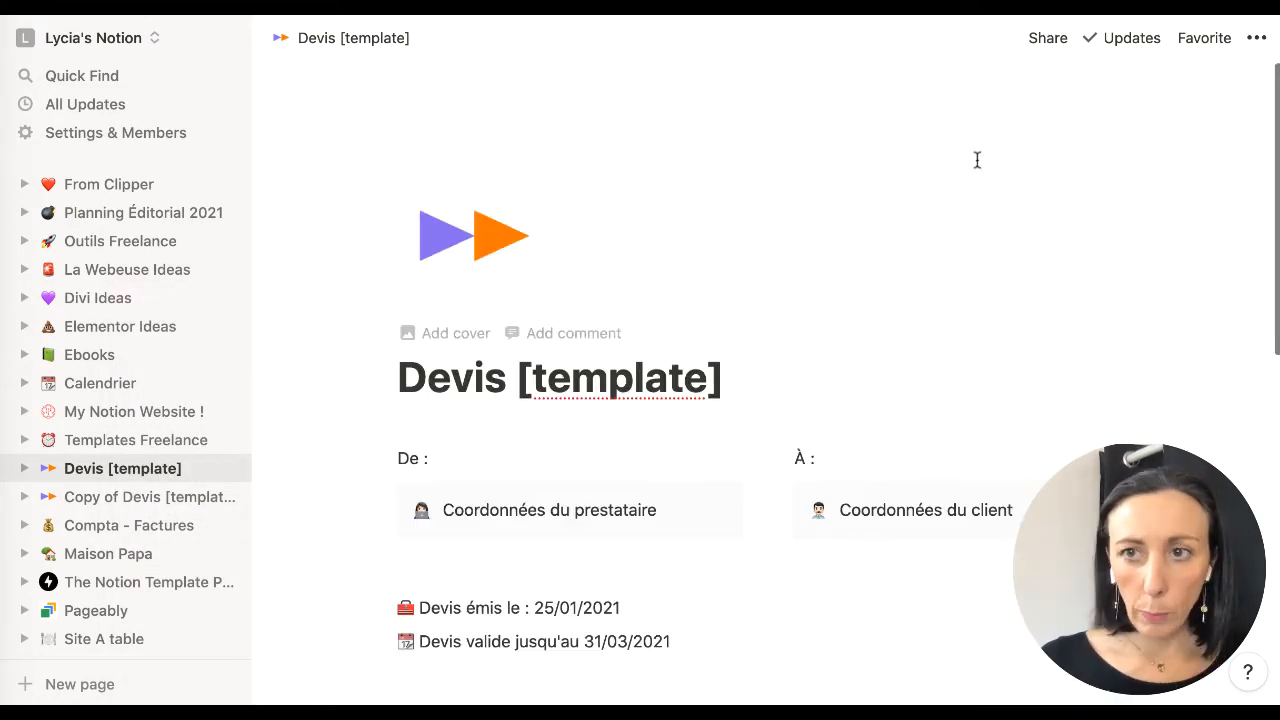
click(1257, 37)
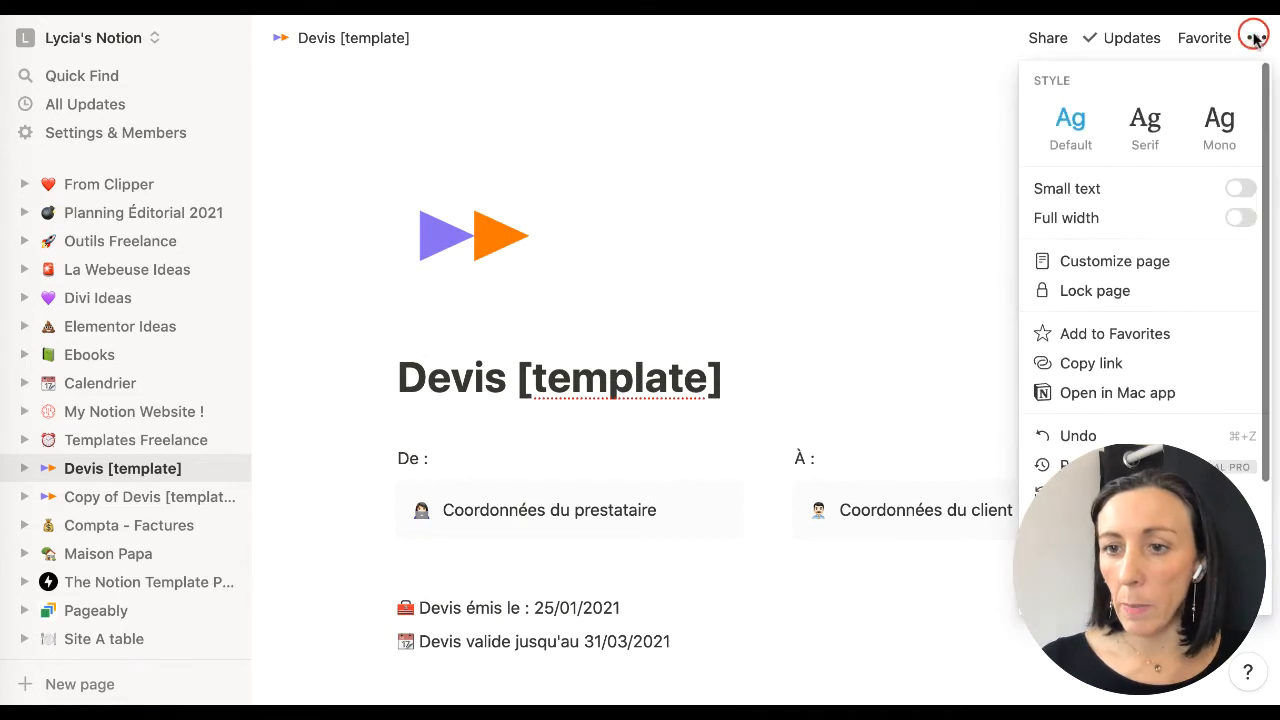
scroll(1140, 300, down, 2)
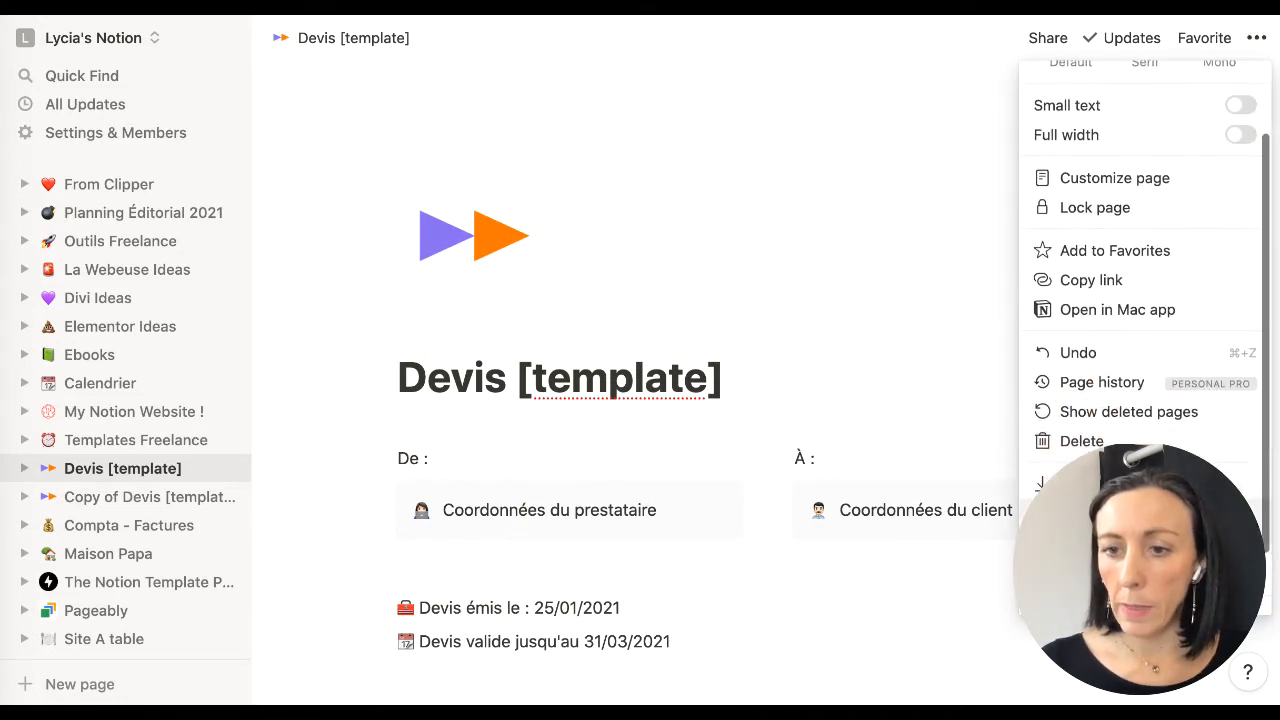
click(1257, 37)
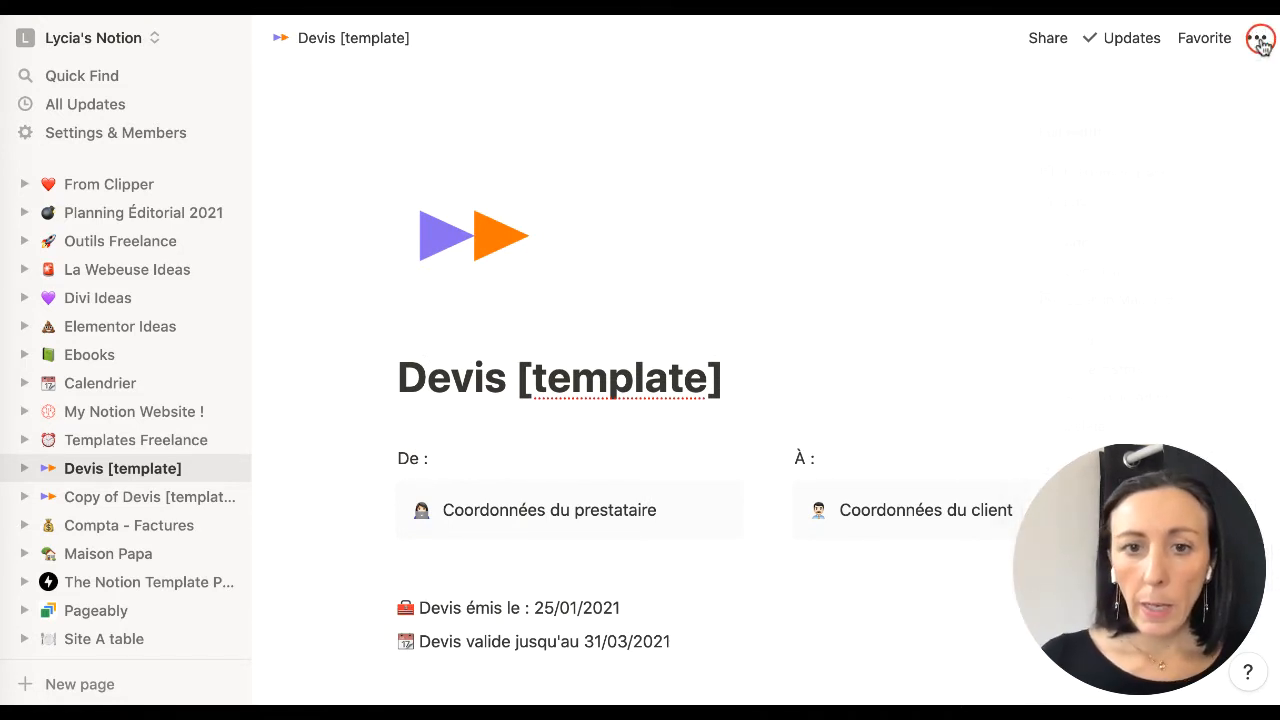
Create a new page titled "Tous mes devis" from the empty-with-icon option and change its icon to the money bag
scroll(811, 421, down, 2)
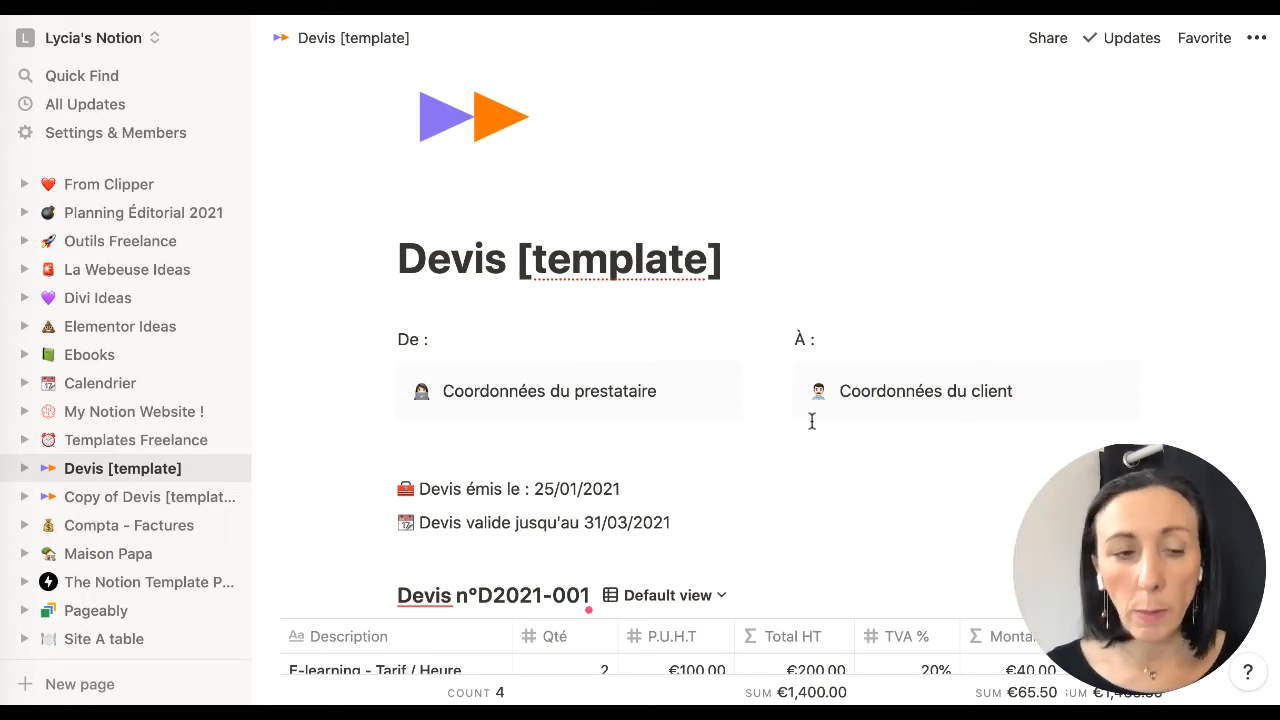
scroll(106, 550, down, 3)
click(106, 543)
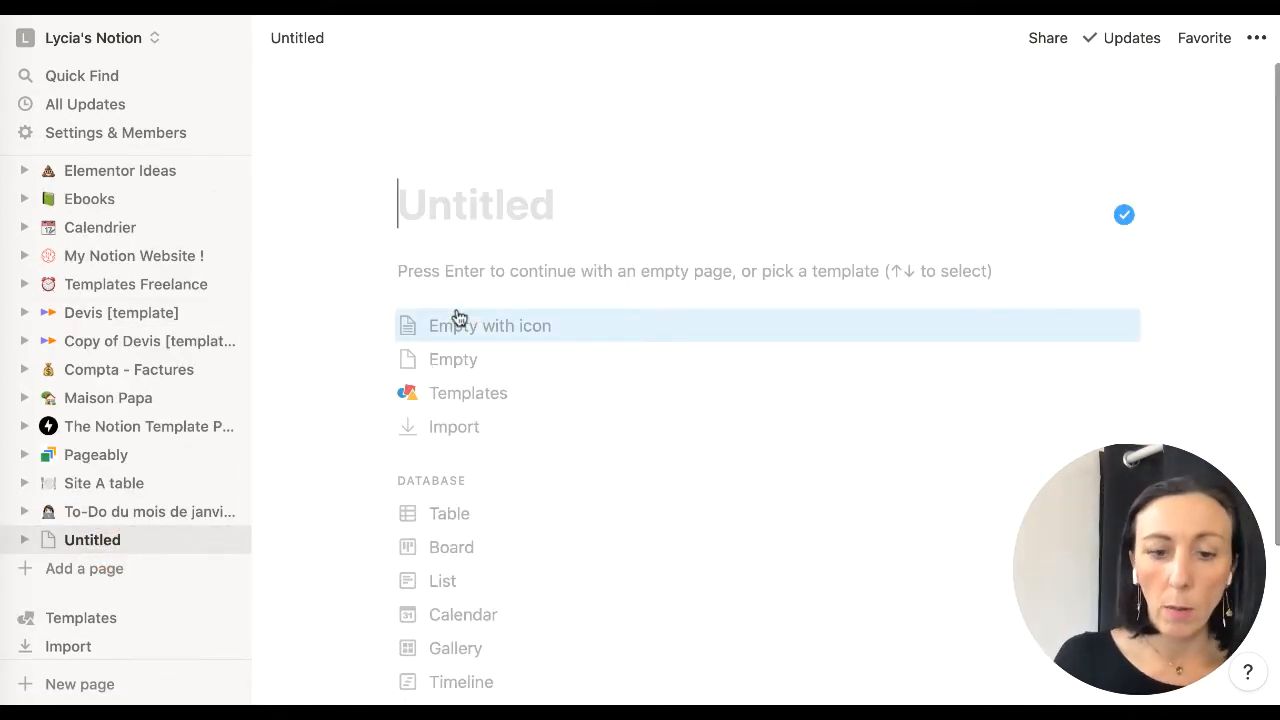
text(Tous m)
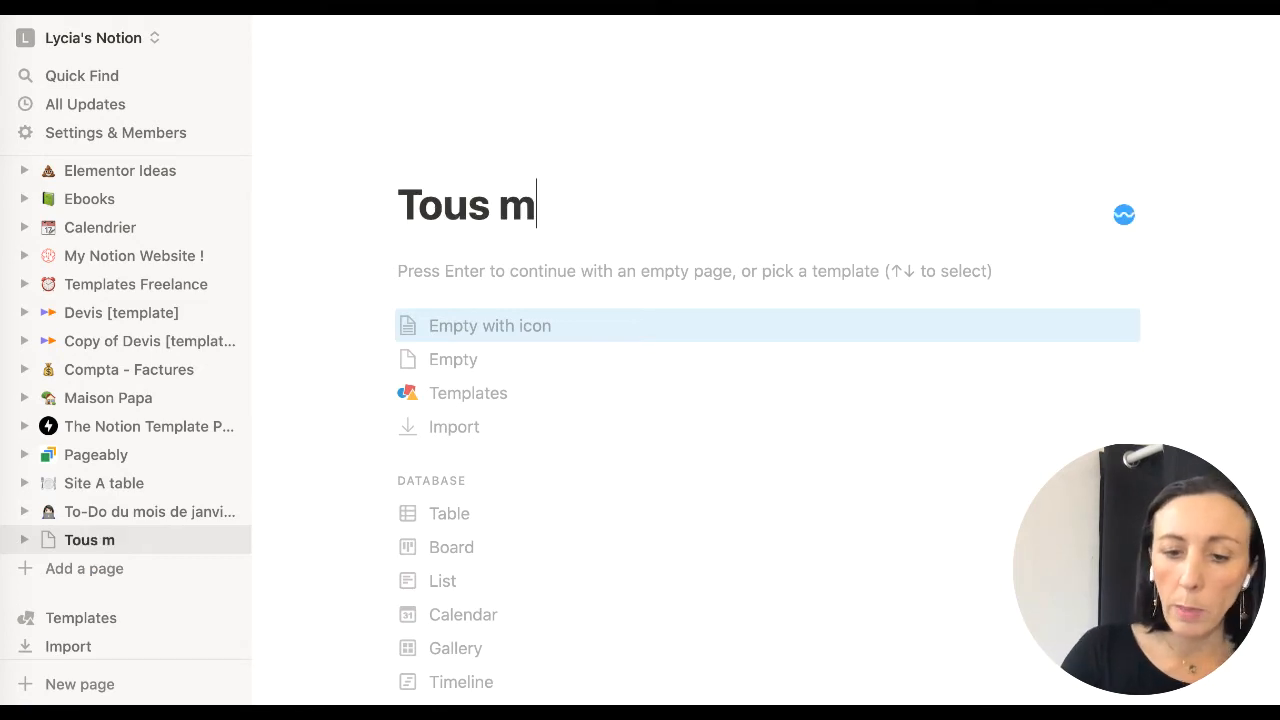
text(es devis)
key(Return)
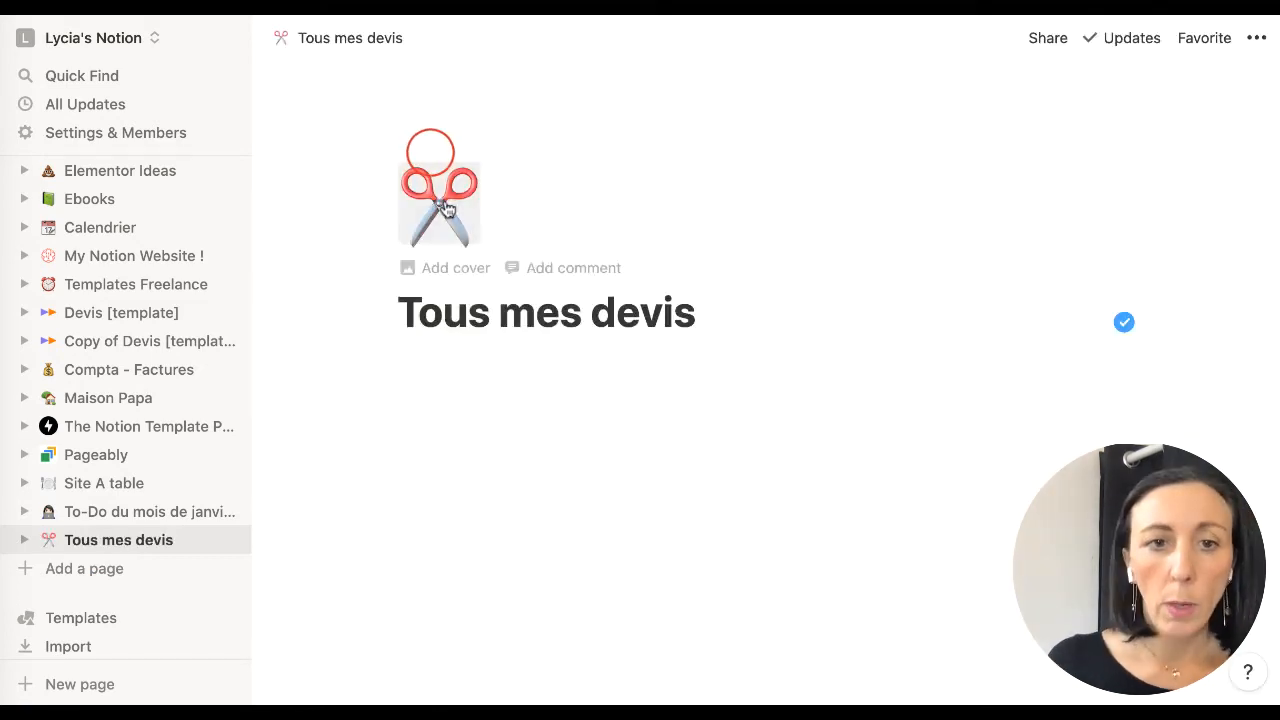
click(445, 205)
click(417, 397)
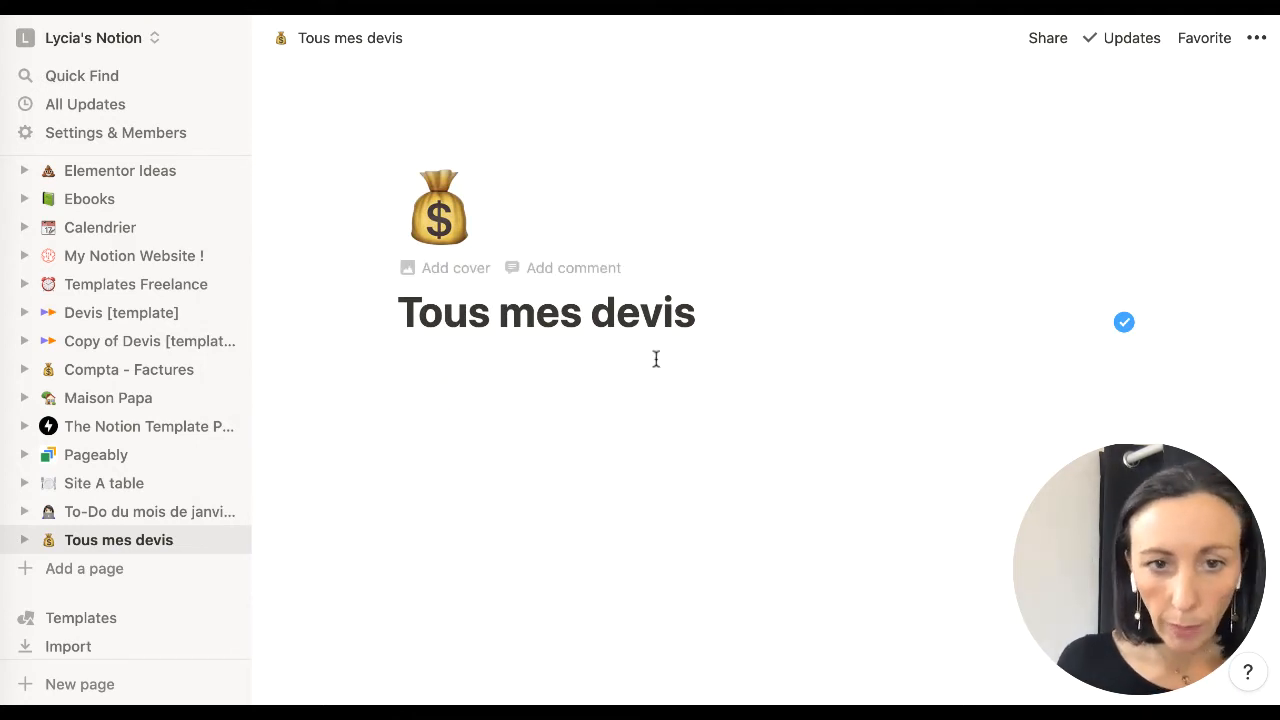
Insert a template button block in the body of the "Tous mes devis" page
click(566, 377)
text(/)
scroll(619, 501, down, 10)
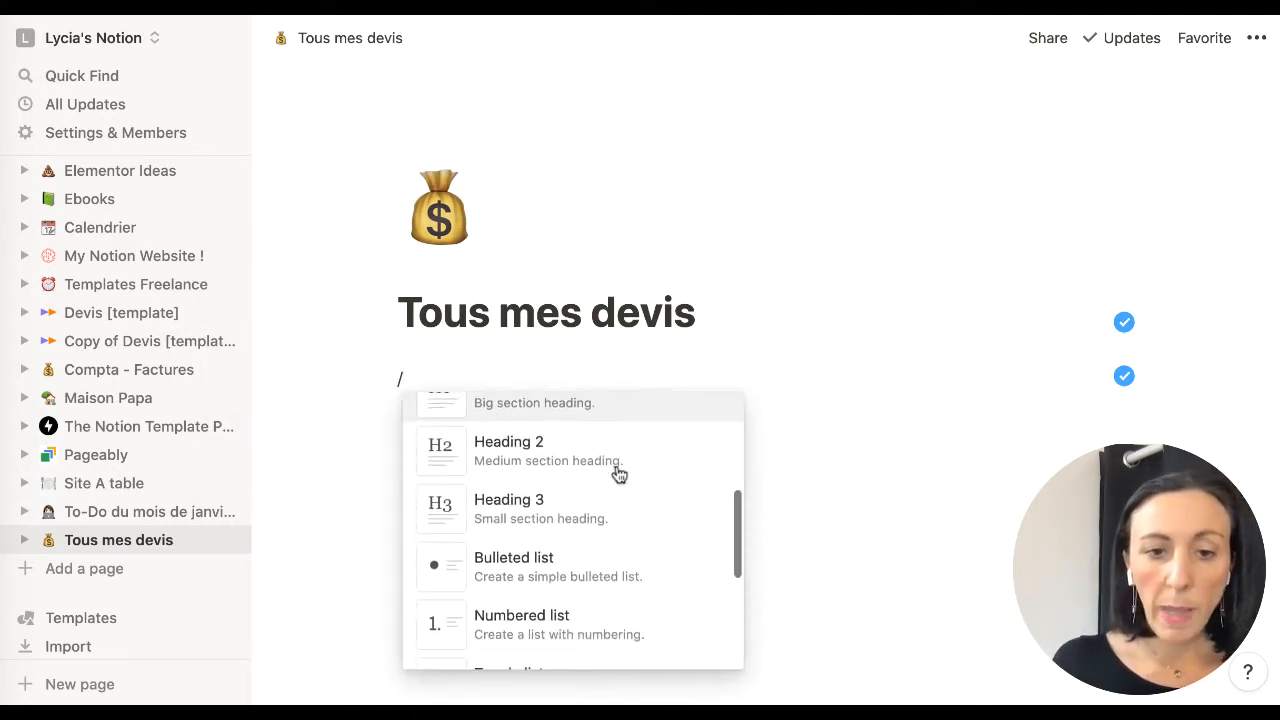
scroll(619, 474, down, 5)
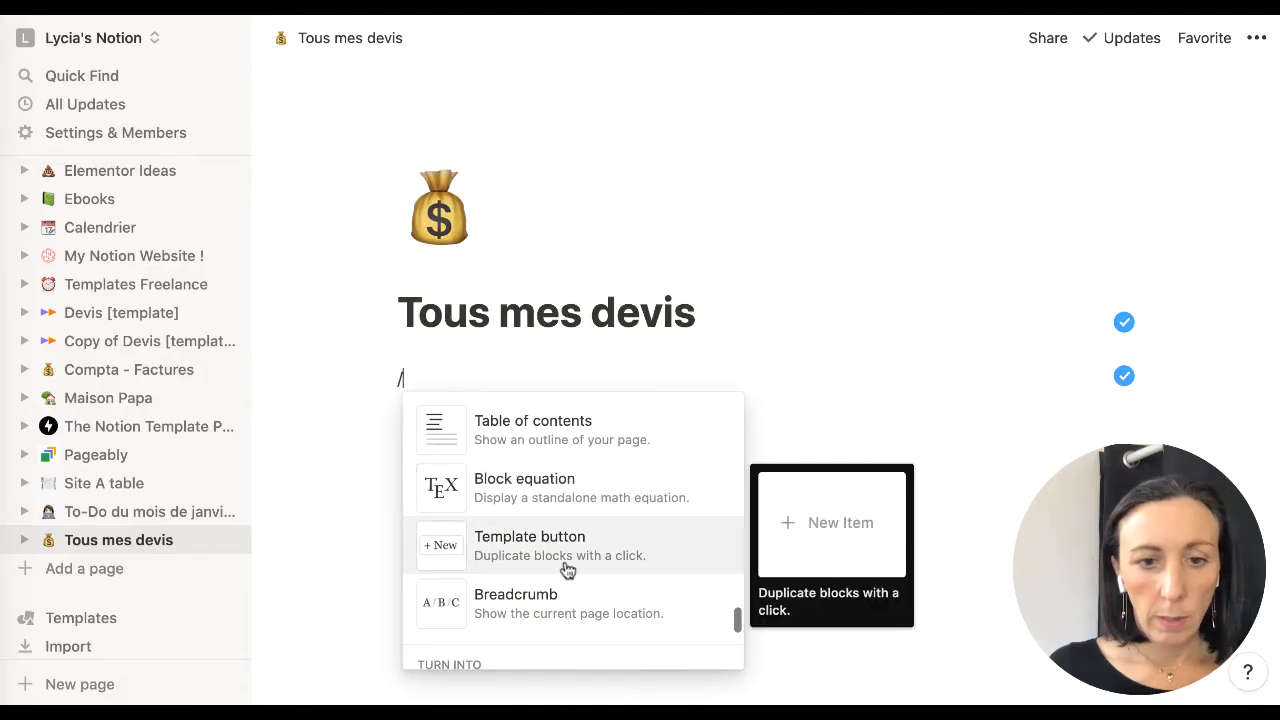
click(567, 569)
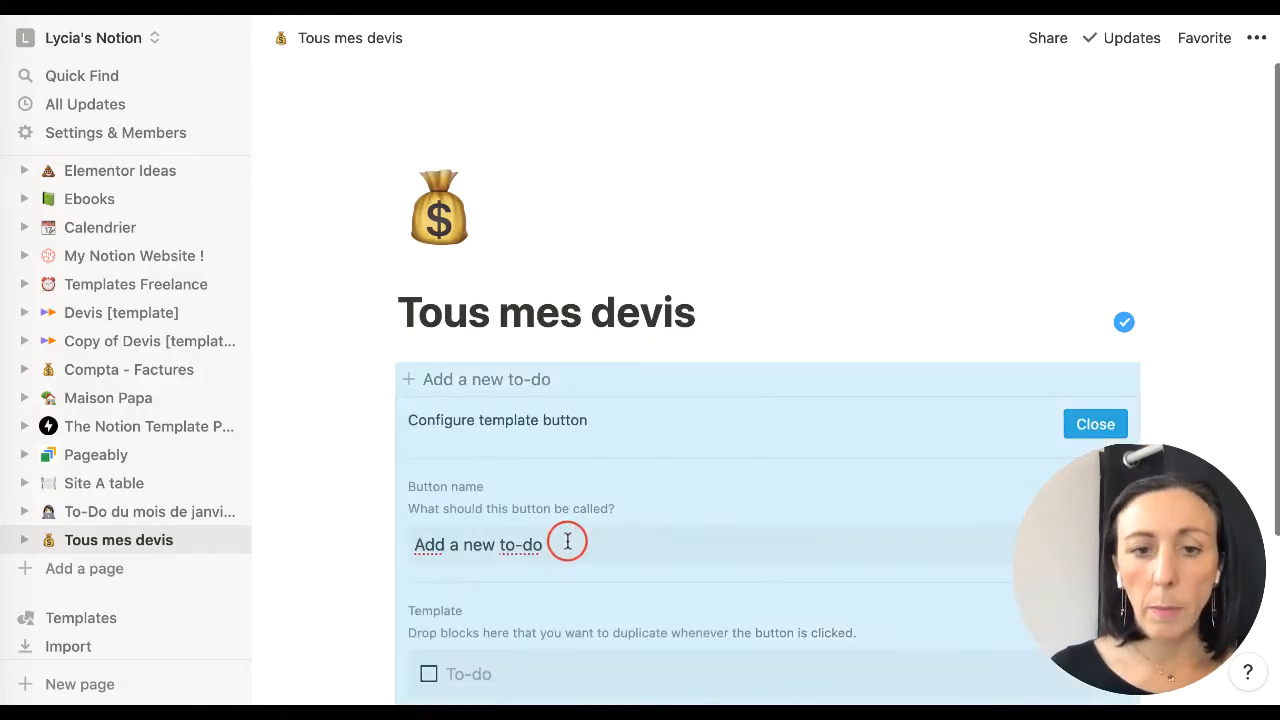
Name the template button "Créer un nouveau devis"
scroll(529, 393, down, 2)
drag(544, 437, 407, 439)
text(Cré)
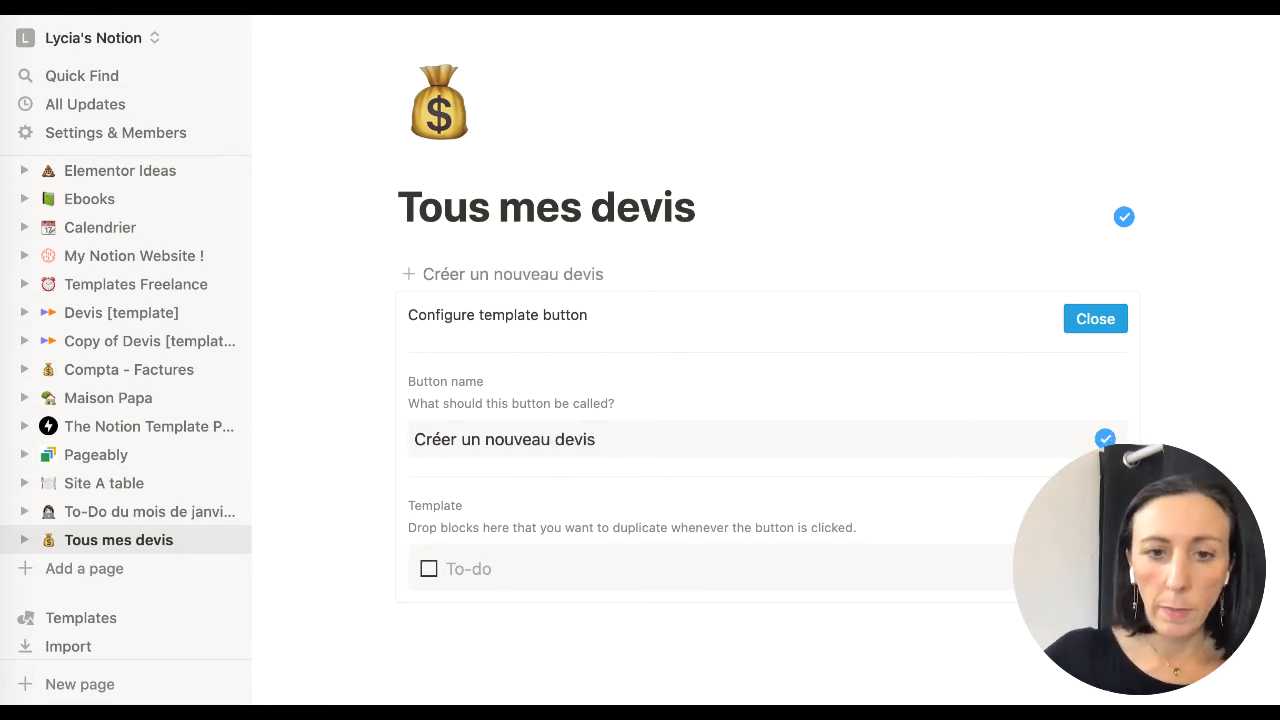
text(er un nouveau devis)
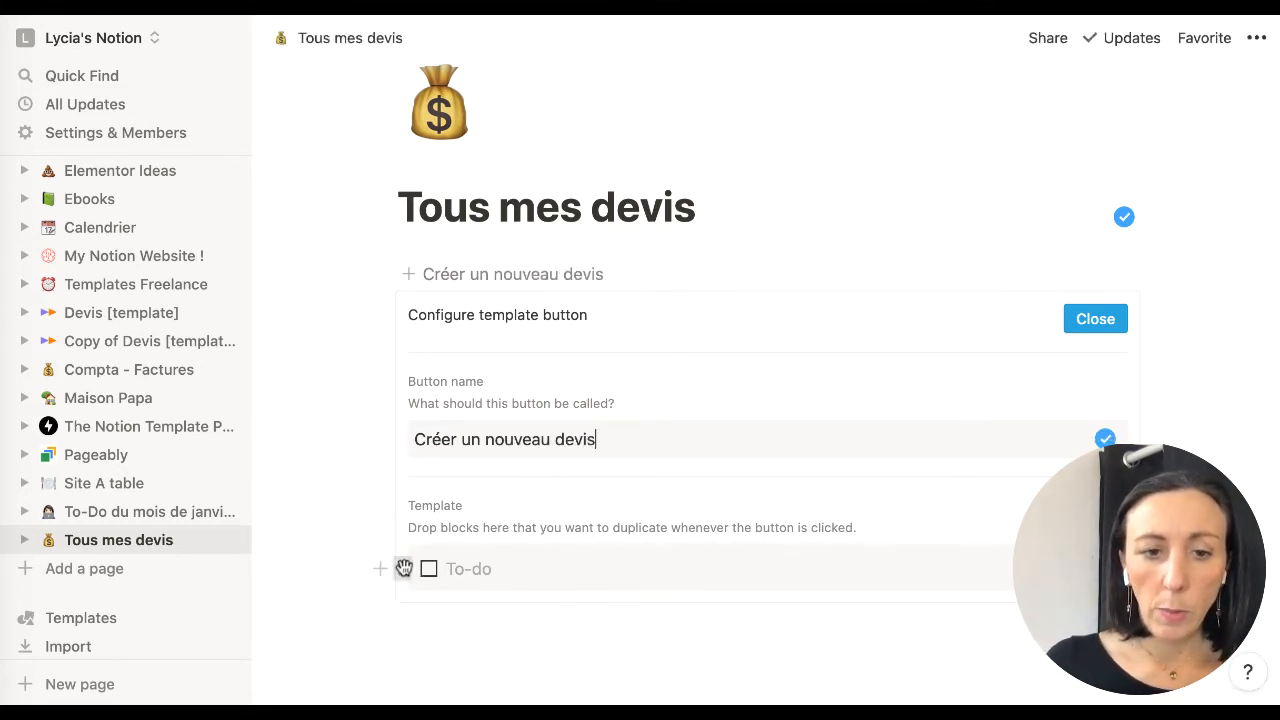
Replace the default to-do in the button's template with the "Devis [template]" page and close the configuration
click(404, 569)
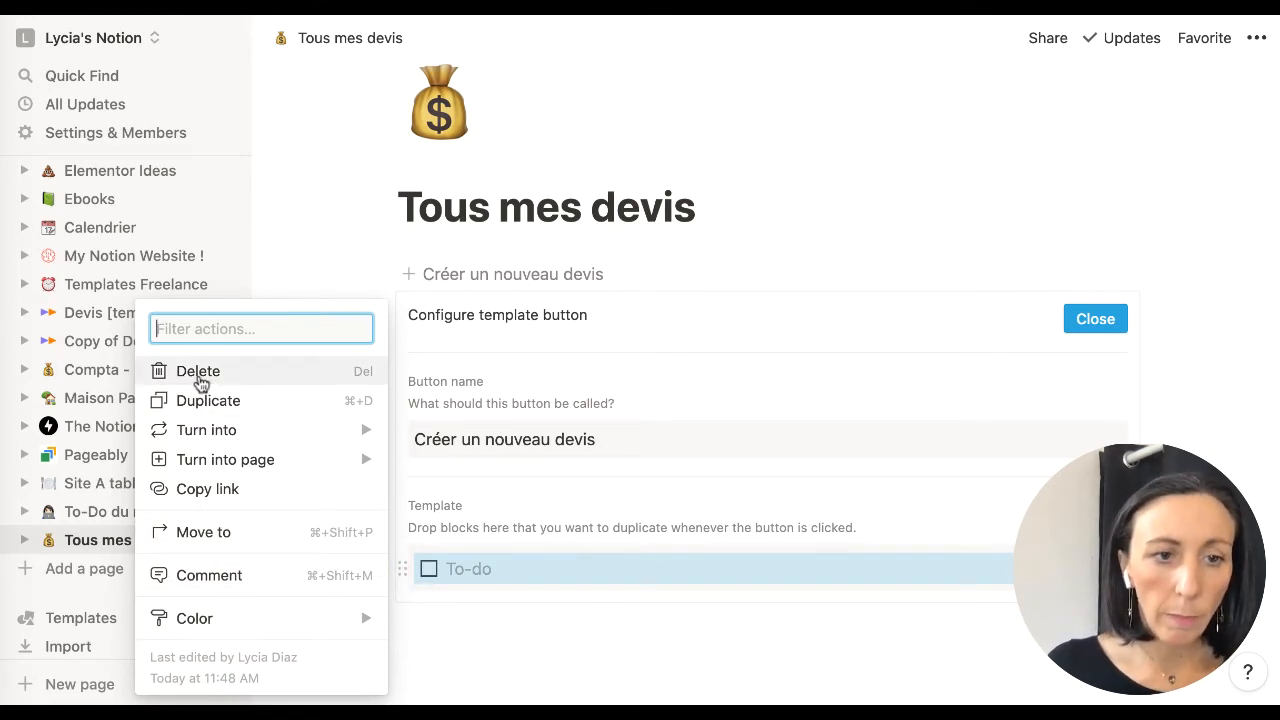
click(198, 374)
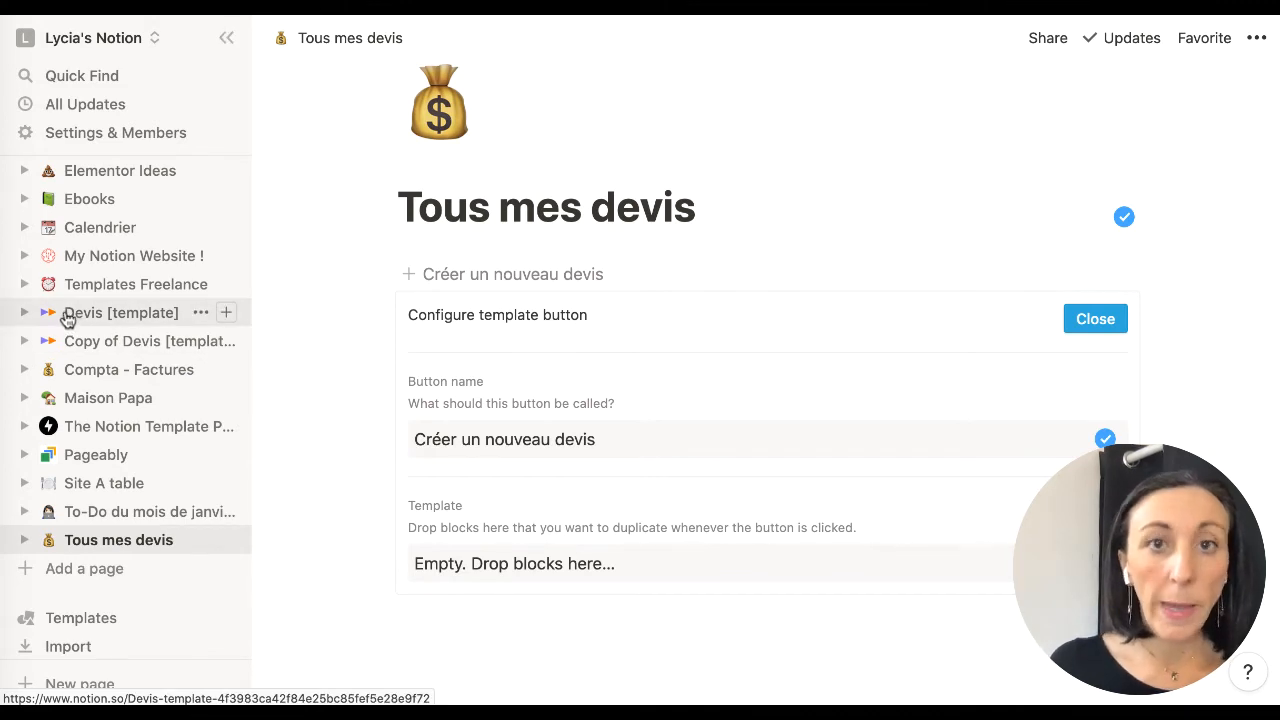
drag(67, 317, 583, 566)
scroll(583, 563, down, 2)
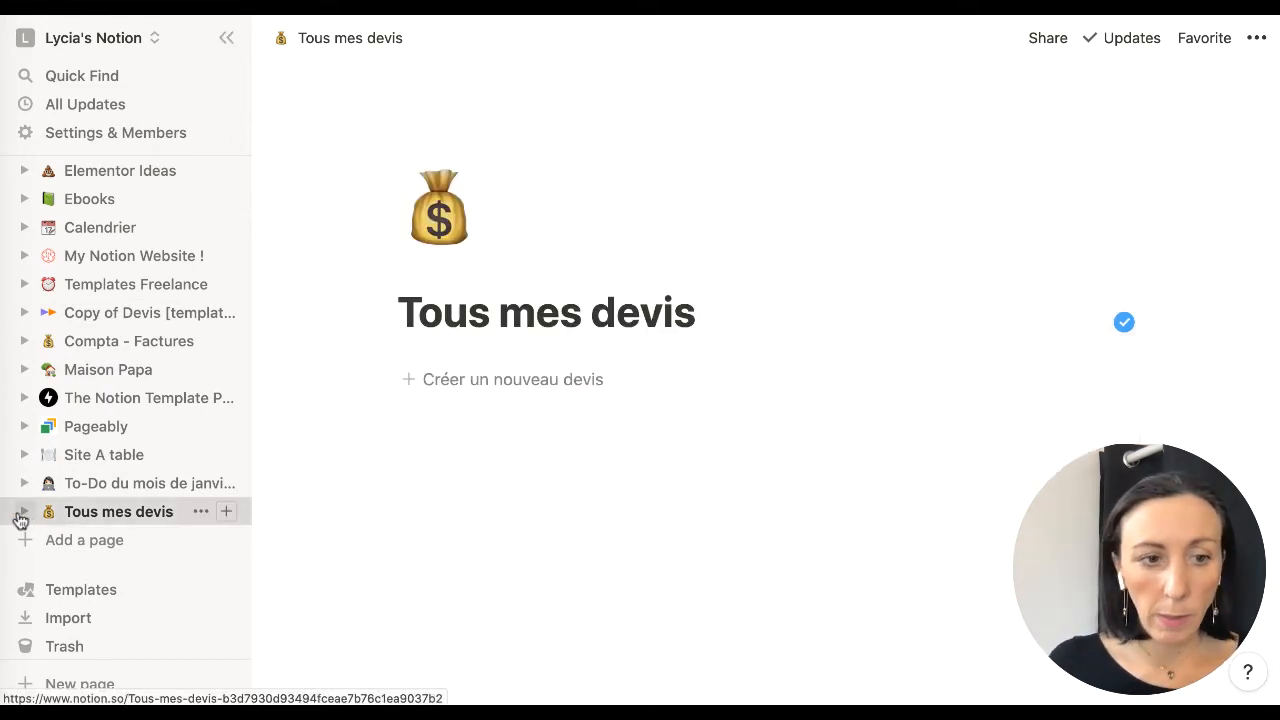
Generate a new quote page with the "Créer un nouveau devis" button
click(22, 512)
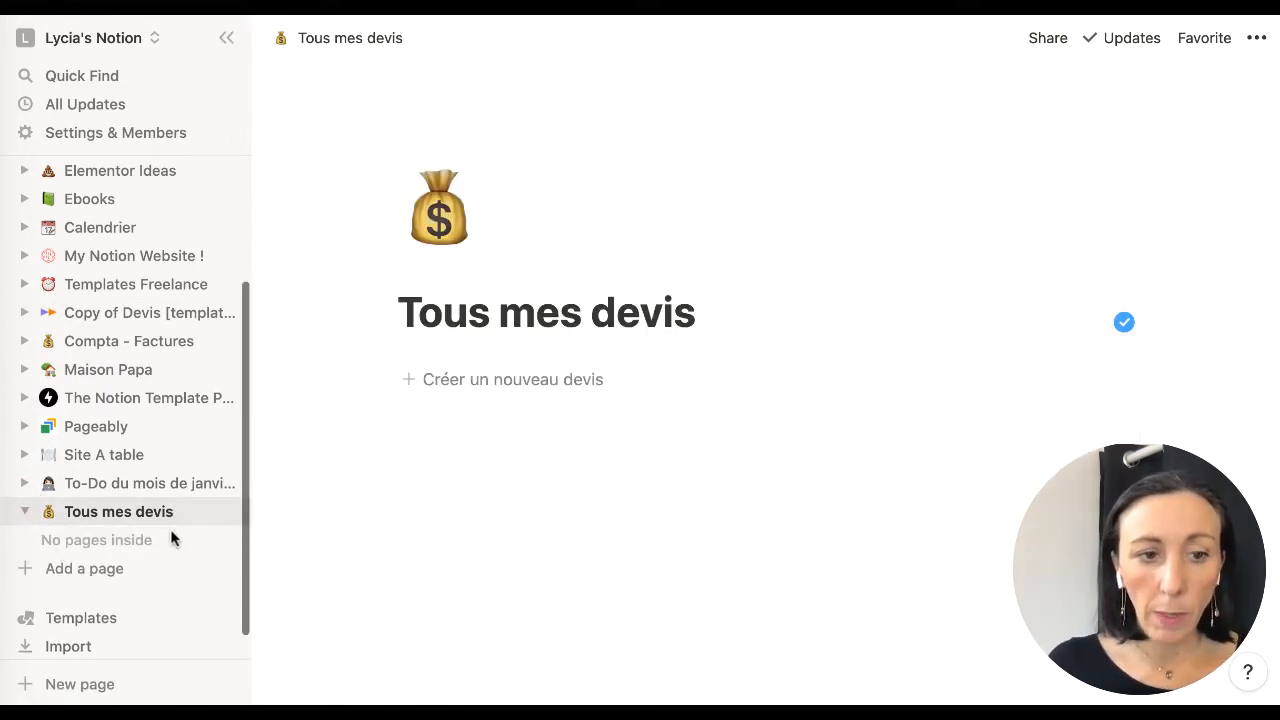
click(24, 512)
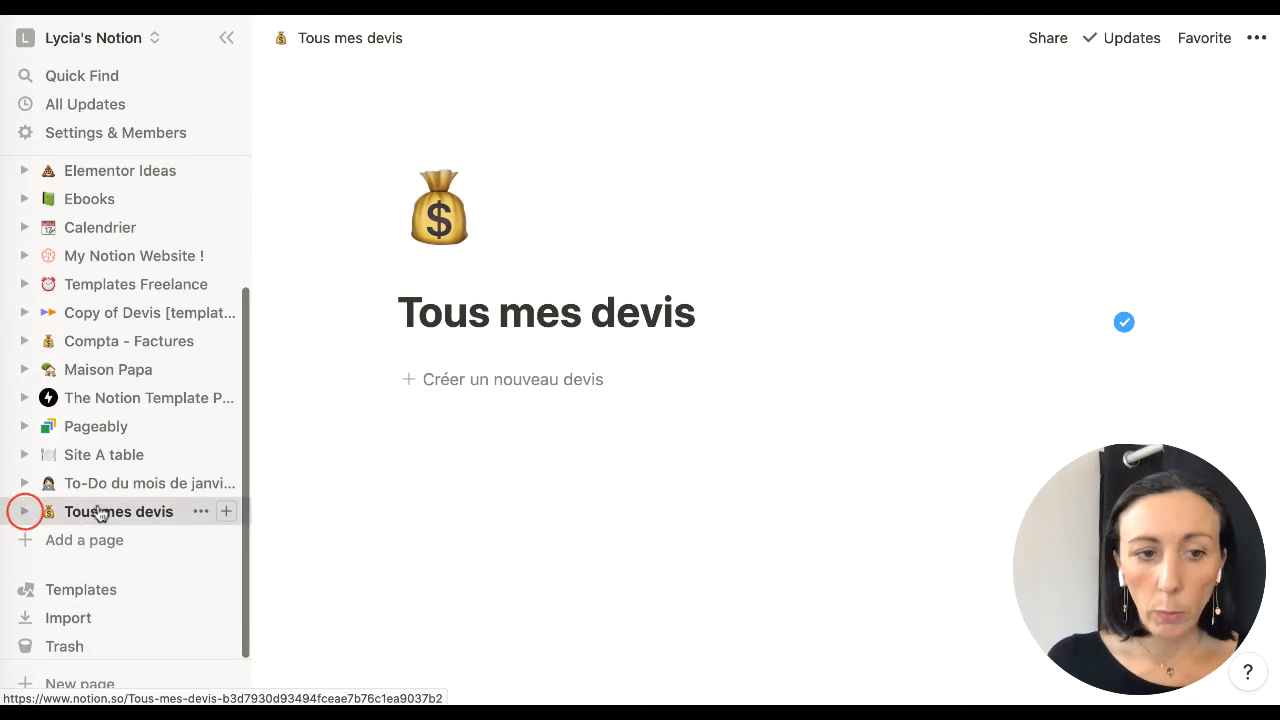
click(434, 382)
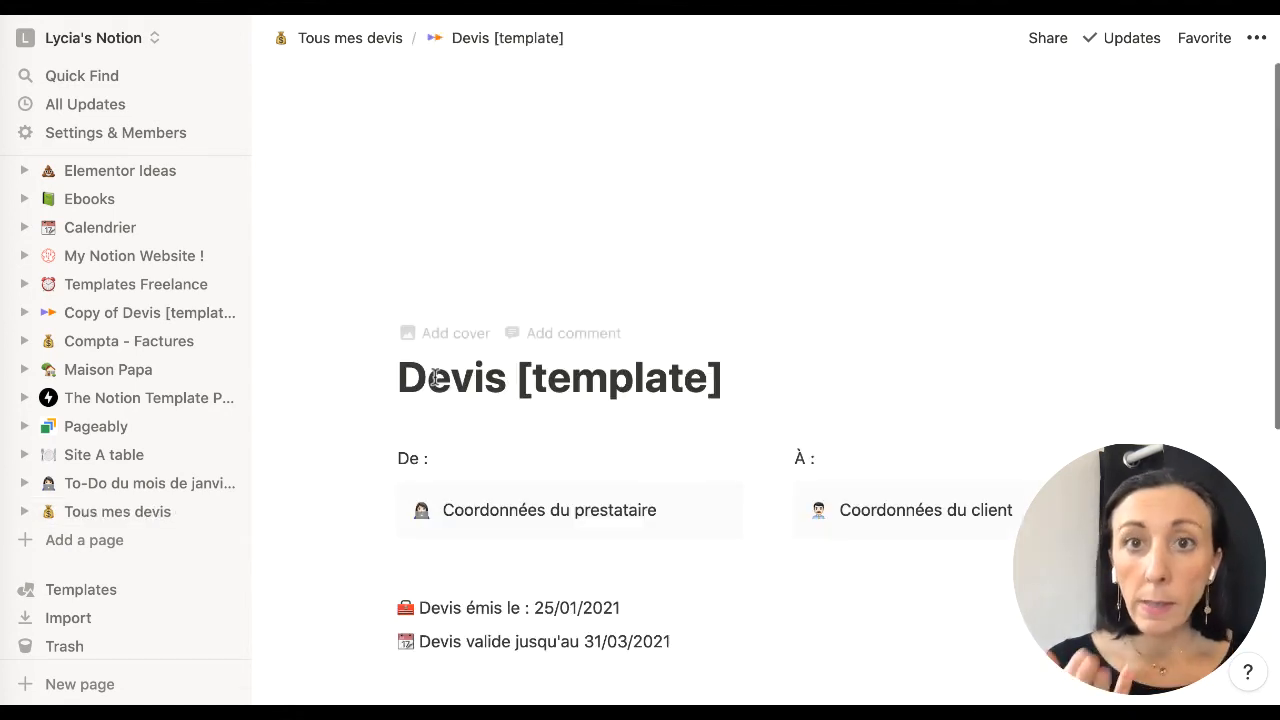
Rename the newly generated quote page to "Devis n°D2021-002"
drag(730, 377, 513, 376)
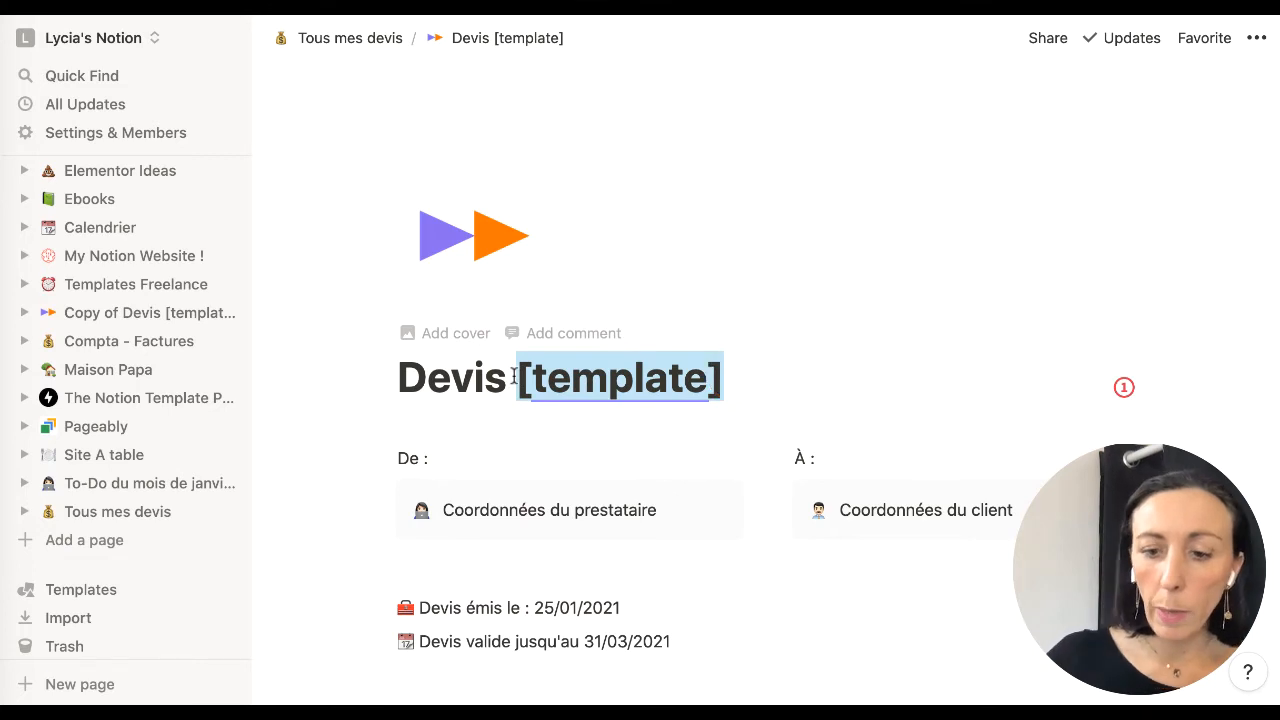
text(n°)
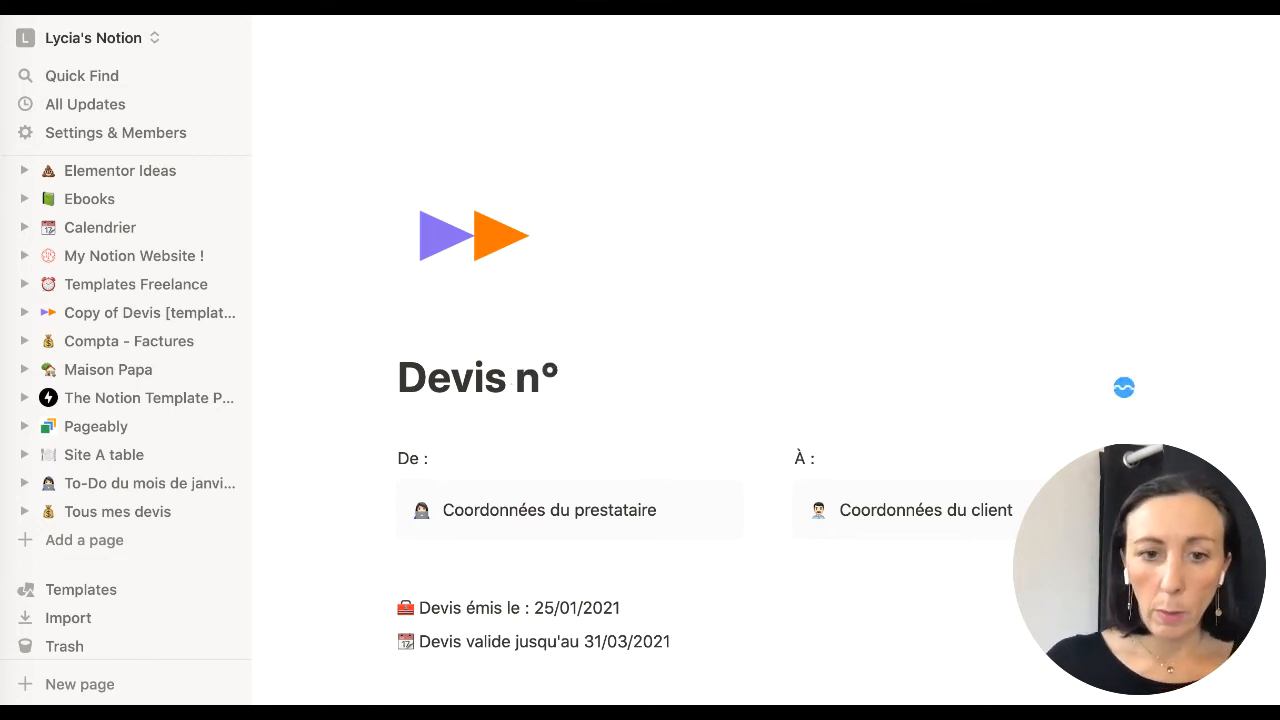
scroll(497, 336, down, 5)
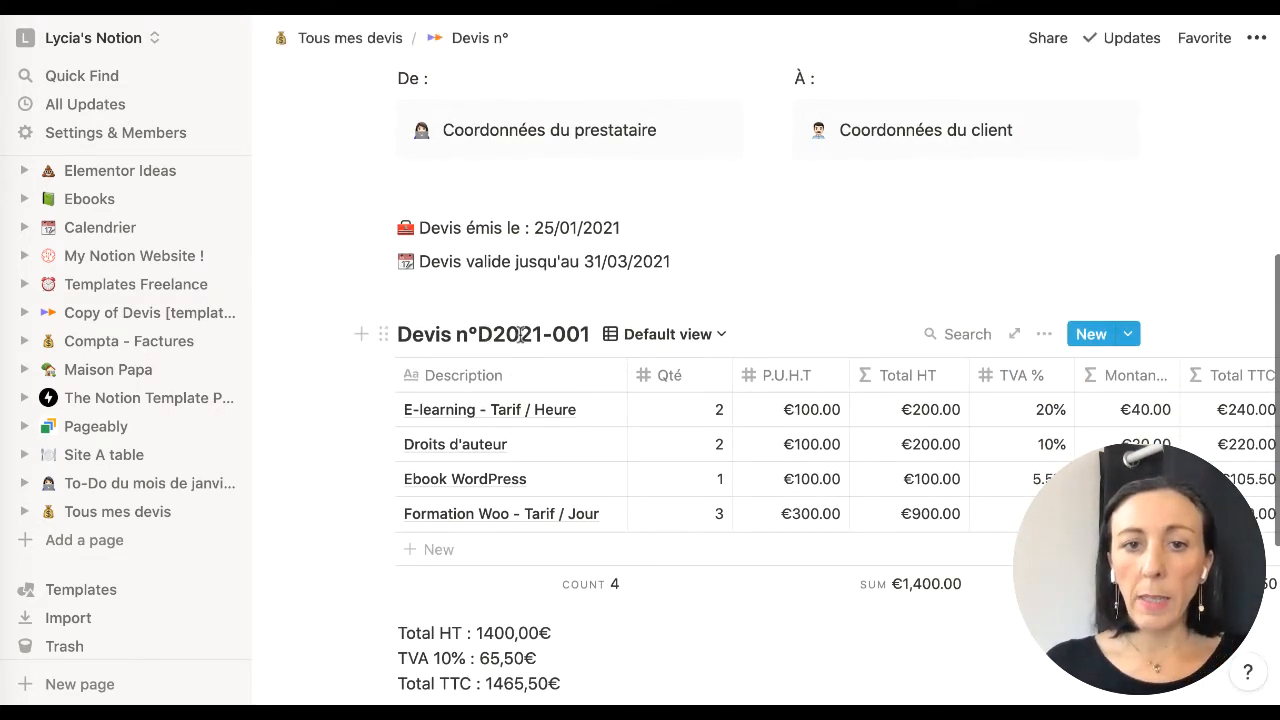
scroll(532, 336, up, 4)
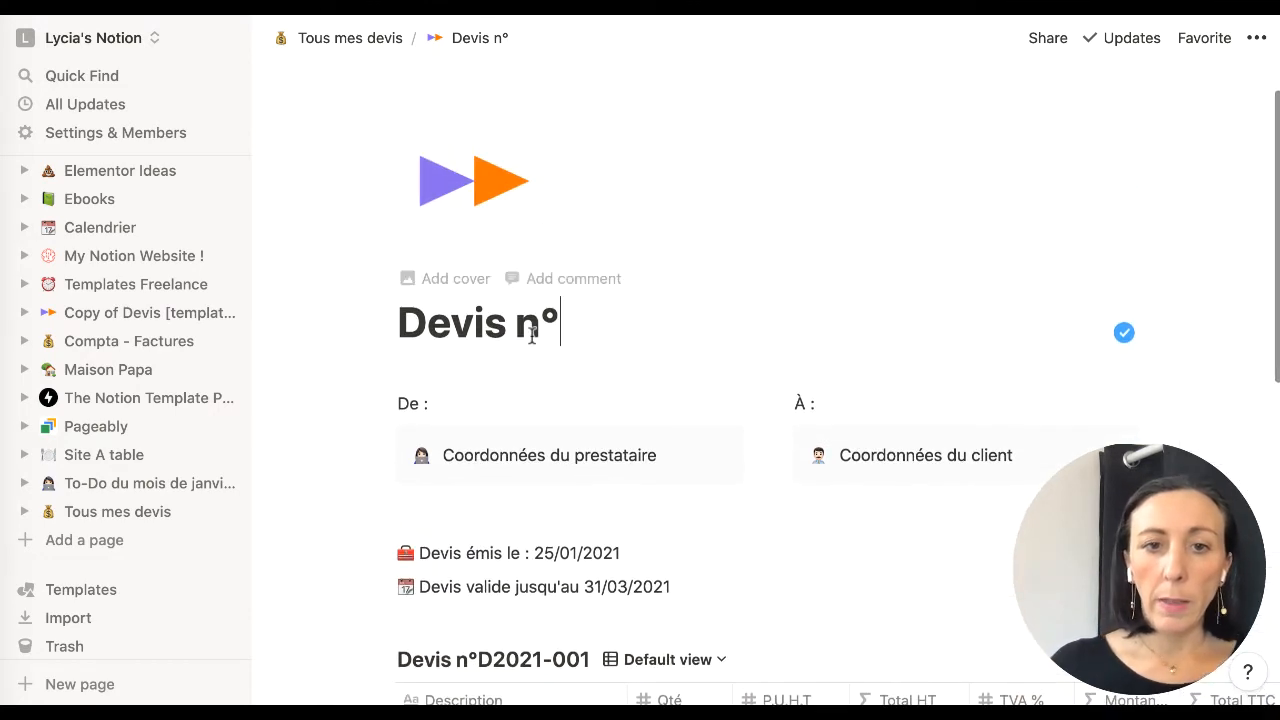
text(D20)
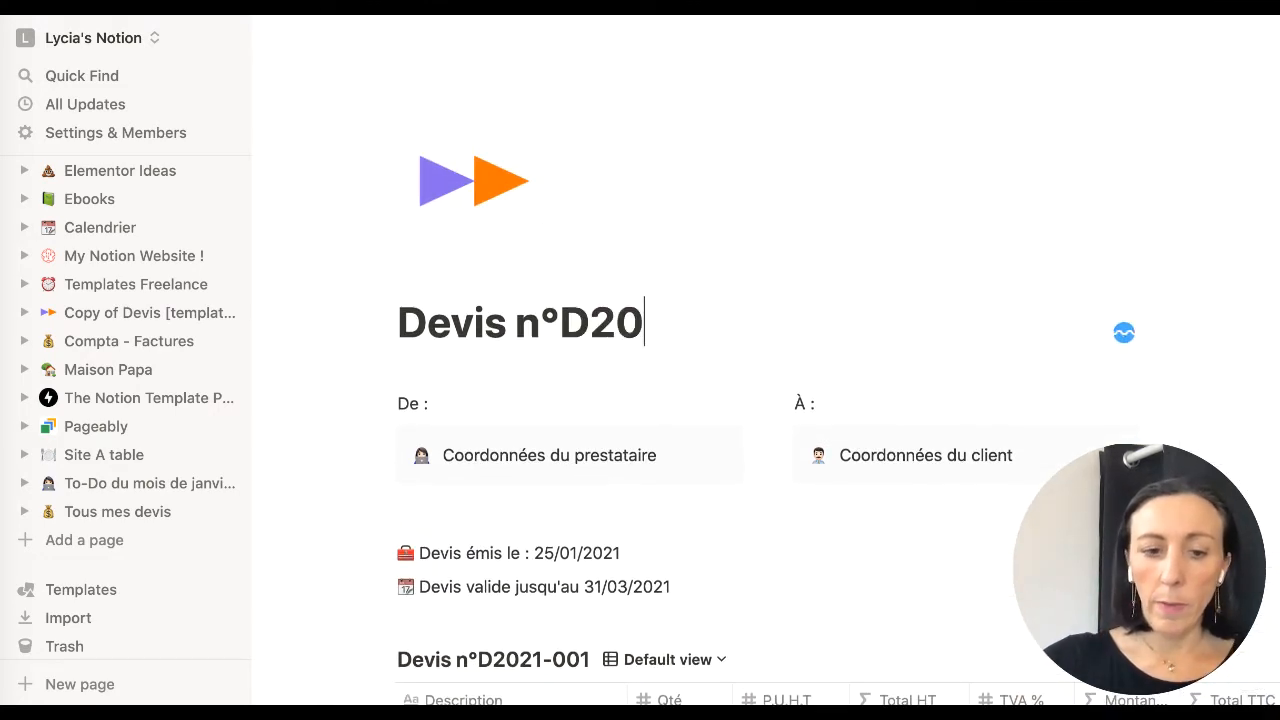
key(BackSpace)
text(021)
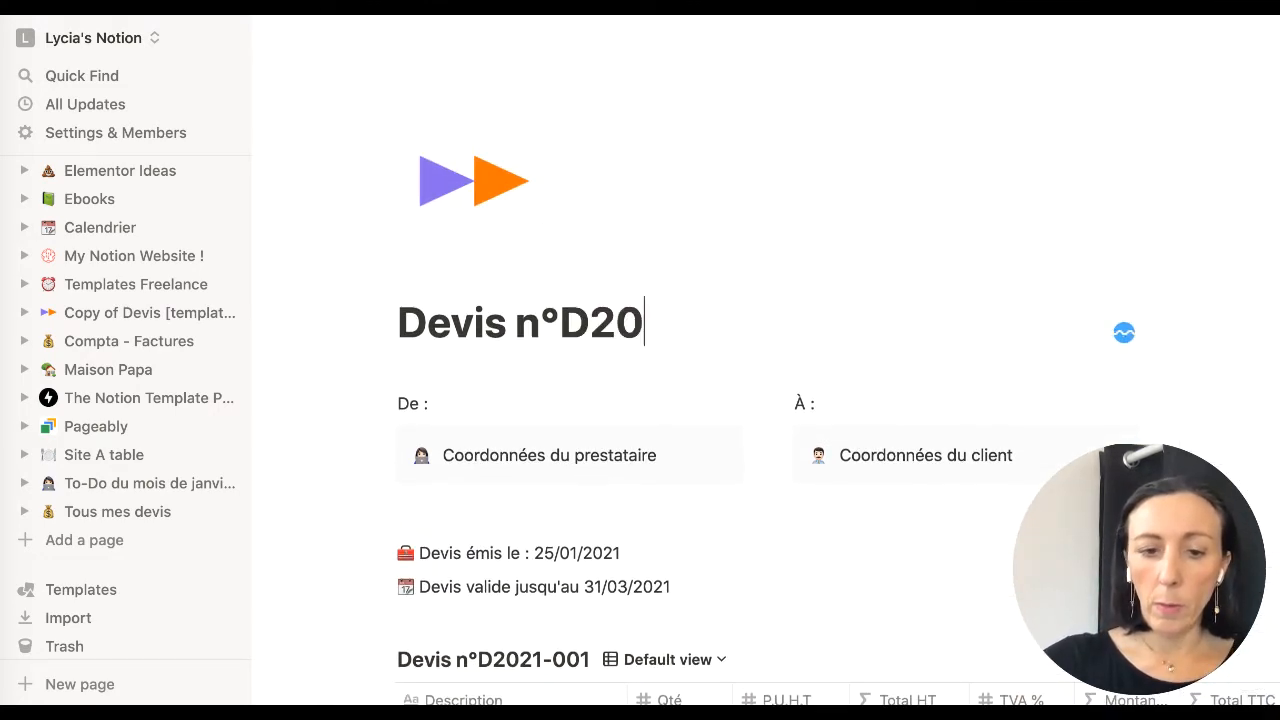
text(-002)
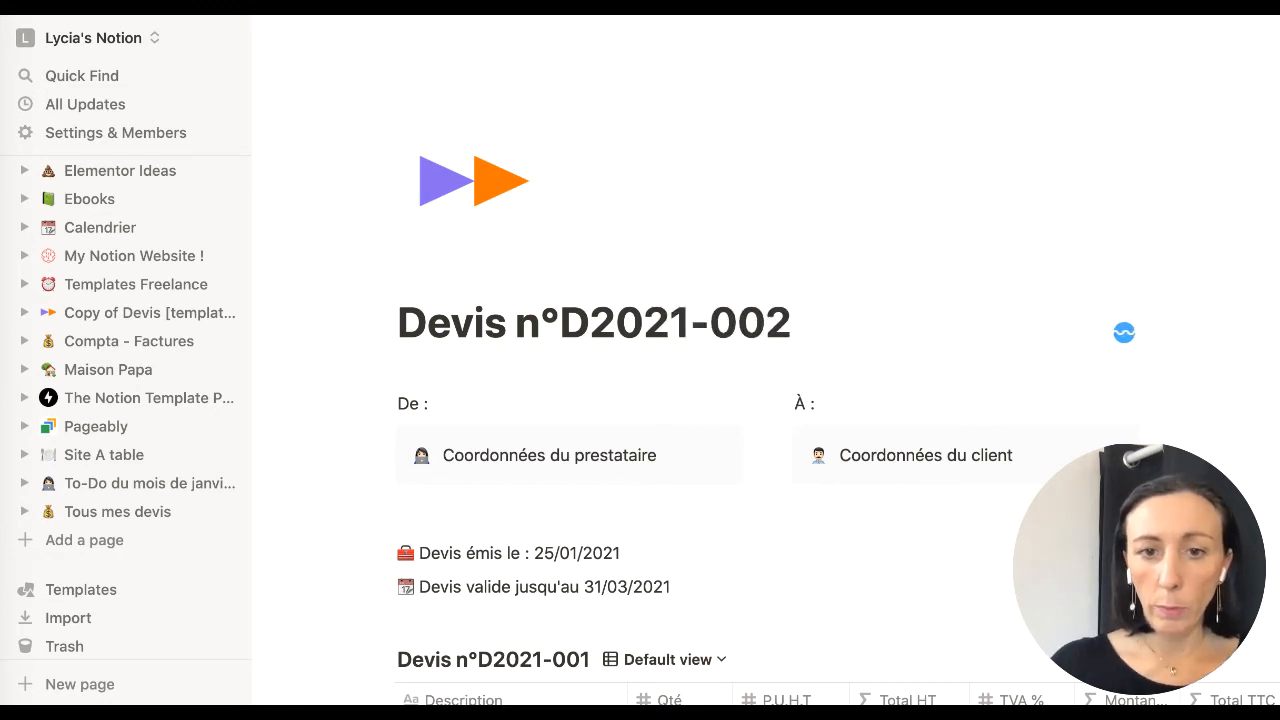
Set the quote's issue date ("Devis émis le") to 28/01/2021
scroll(532, 330, down, 3)
scroll(532, 330, down, 1)
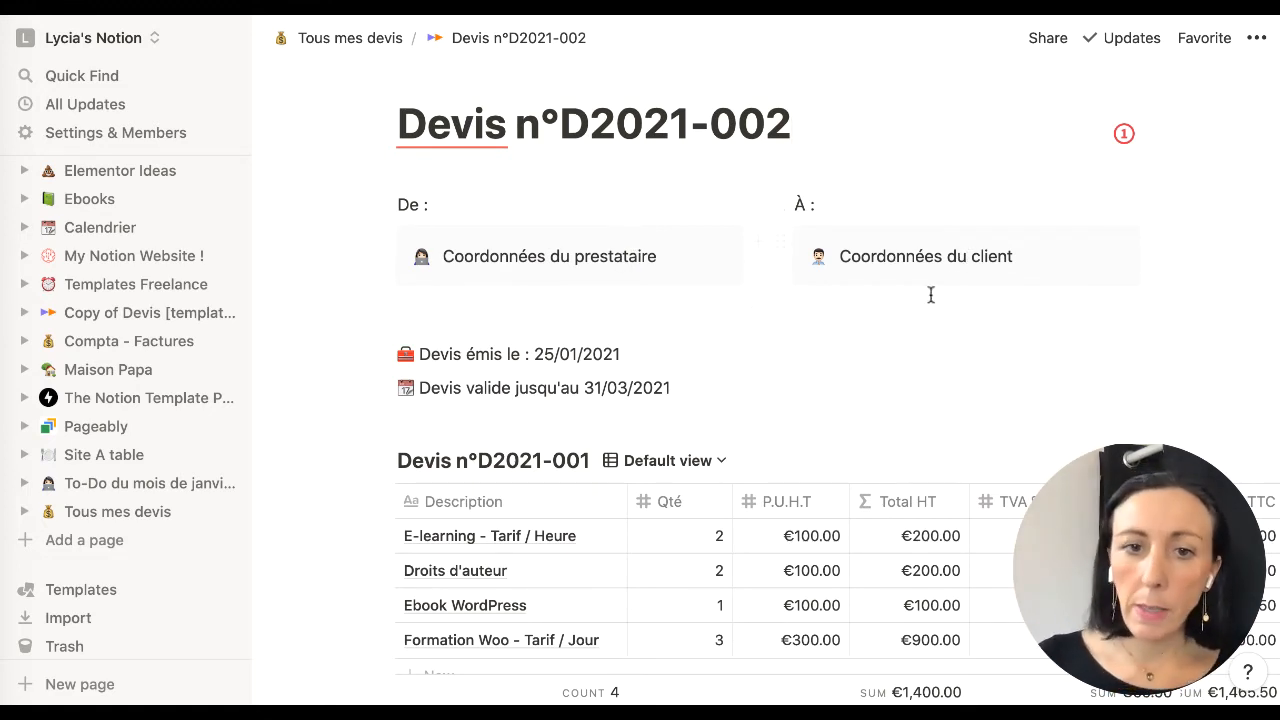
scroll(739, 336, down, 2)
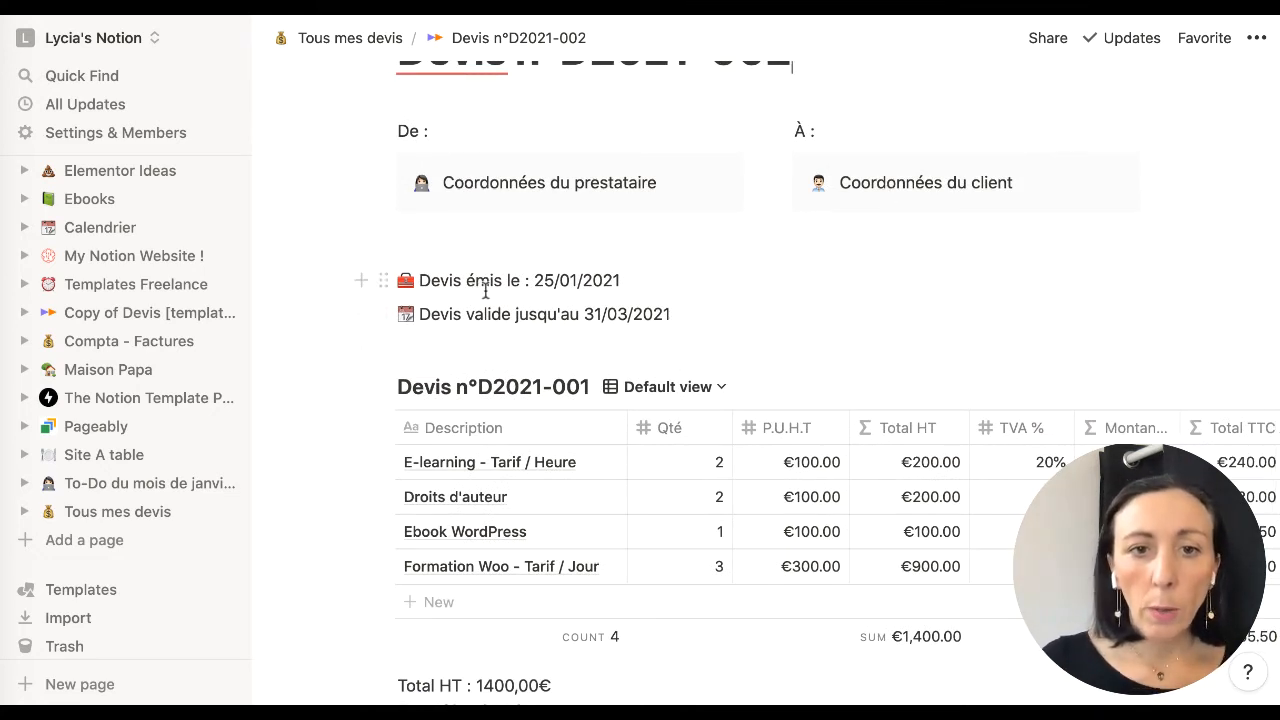
click(557, 279)
key(BackSpace)
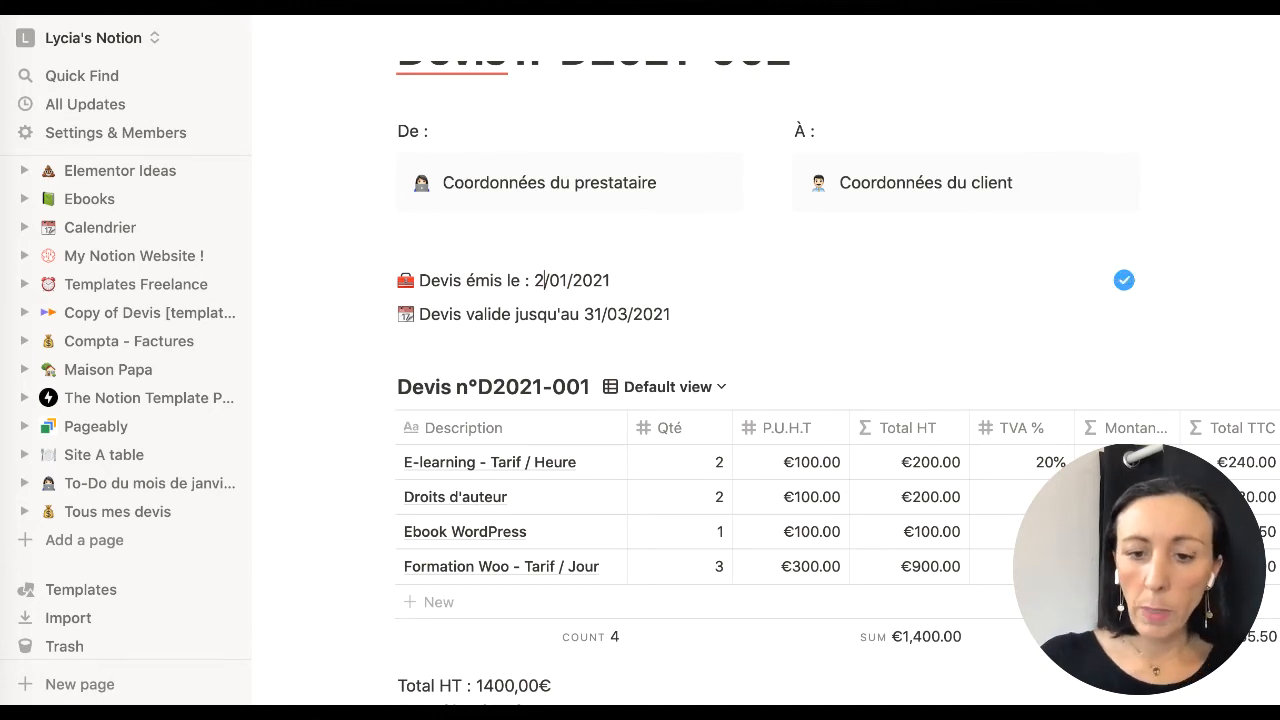
text(8)
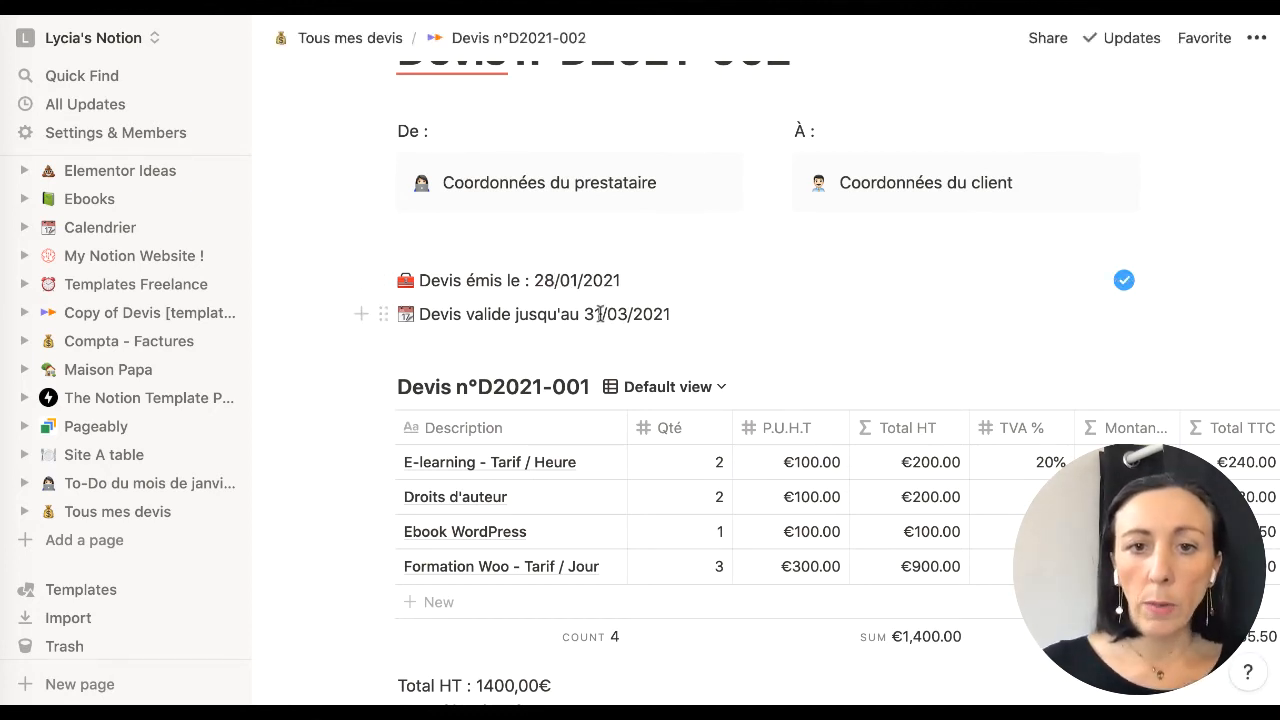
Delete the "Droits d'auteur" and "Ebook WordPress" rows from the quote's table
scroll(600, 306, down, 5)
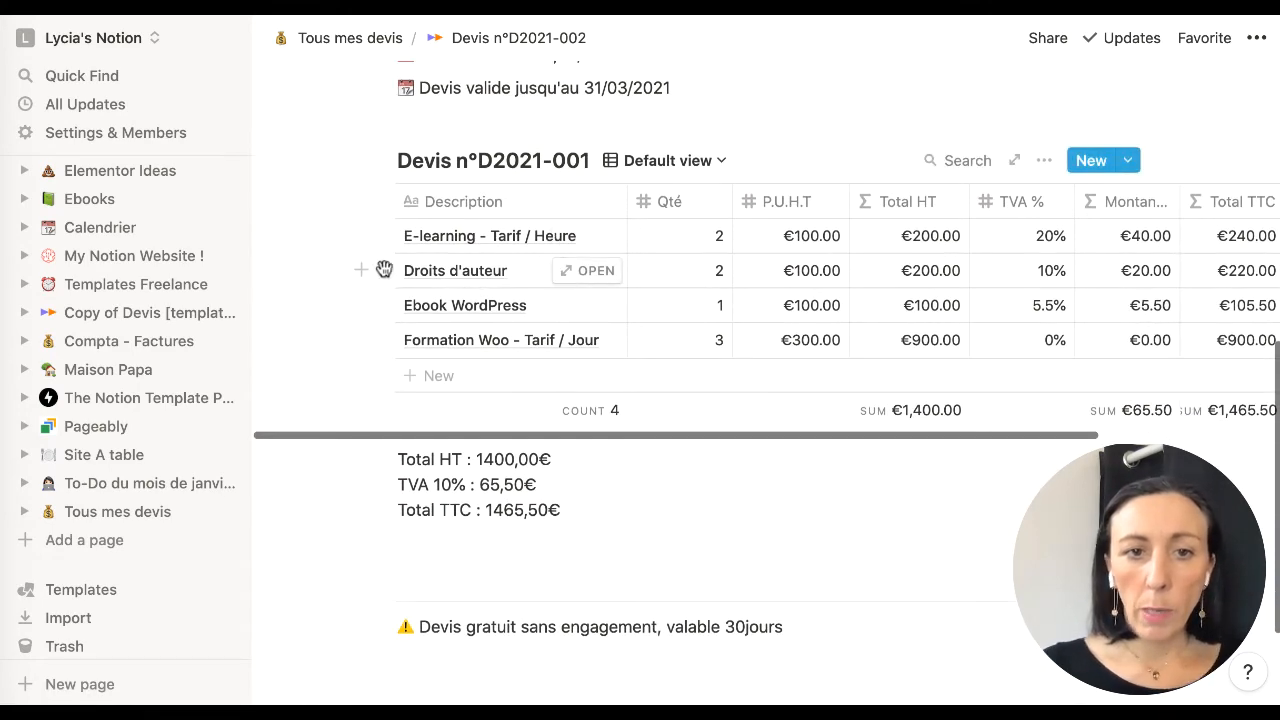
click(382, 269)
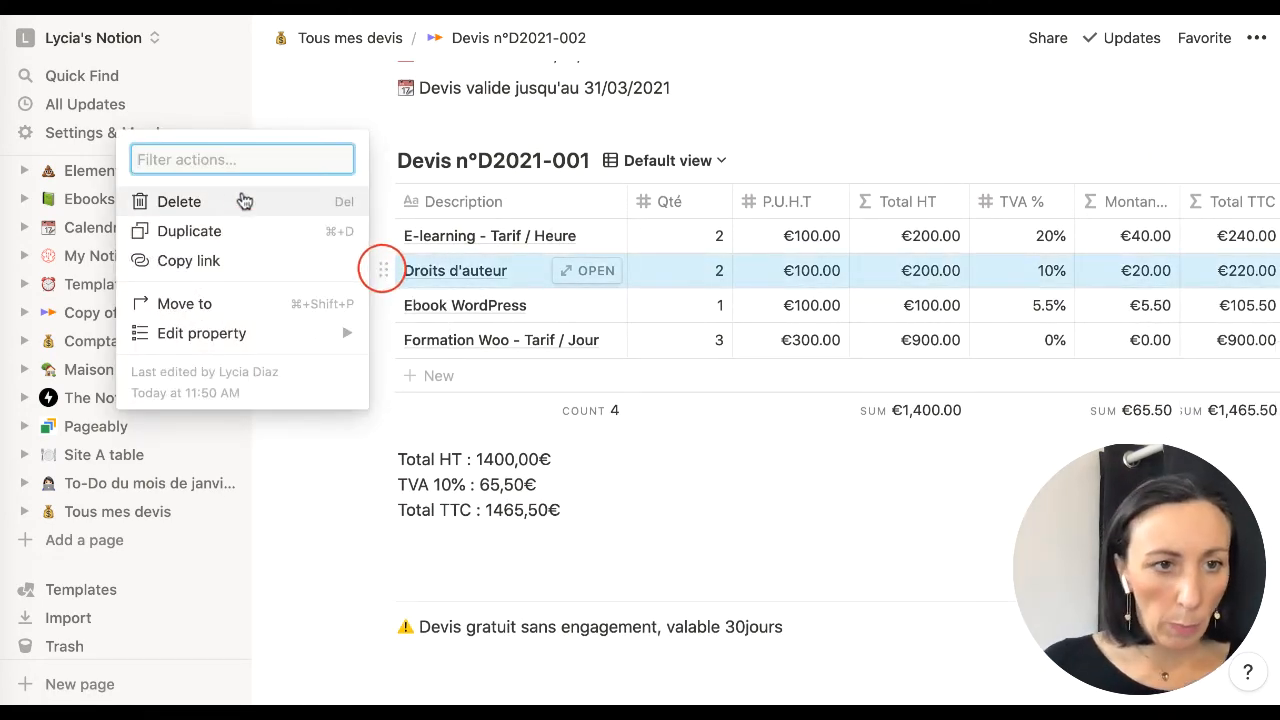
click(180, 201)
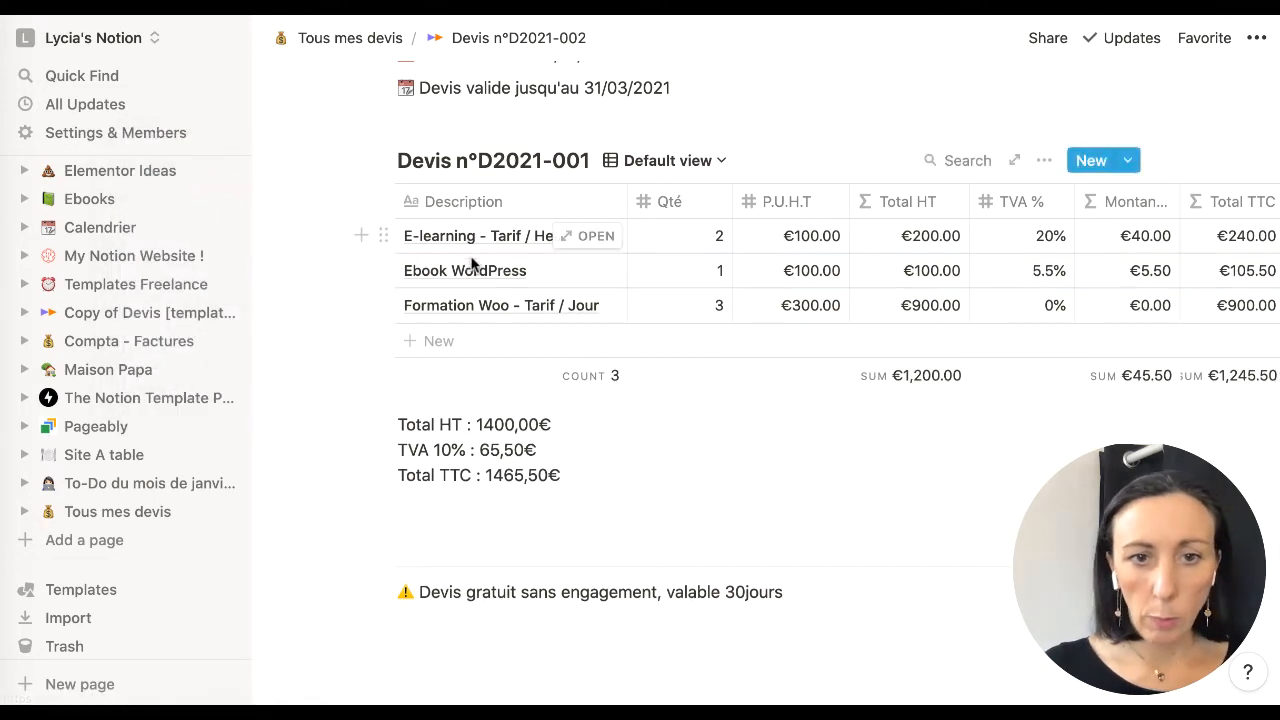
click(386, 269)
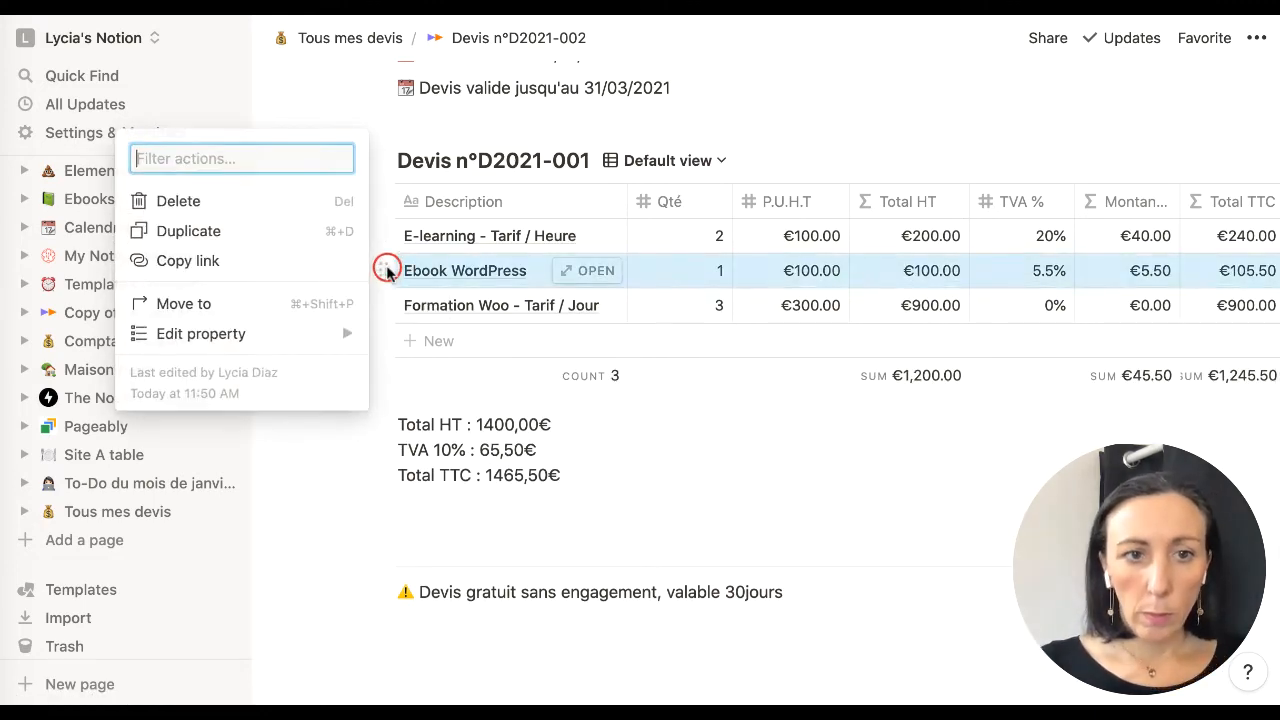
click(180, 201)
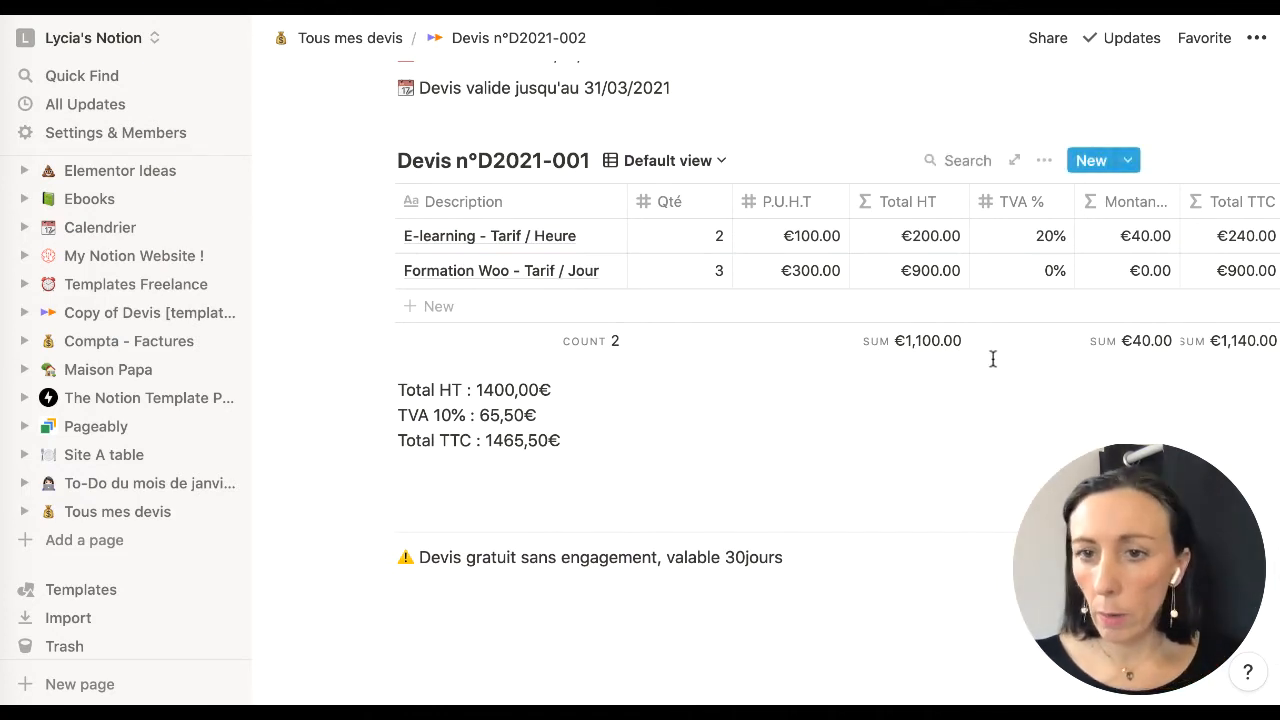
Update the amounts under the table to Total HT 1100,00€, TVA 40€ and Total TTC 1140€
click(493, 390)
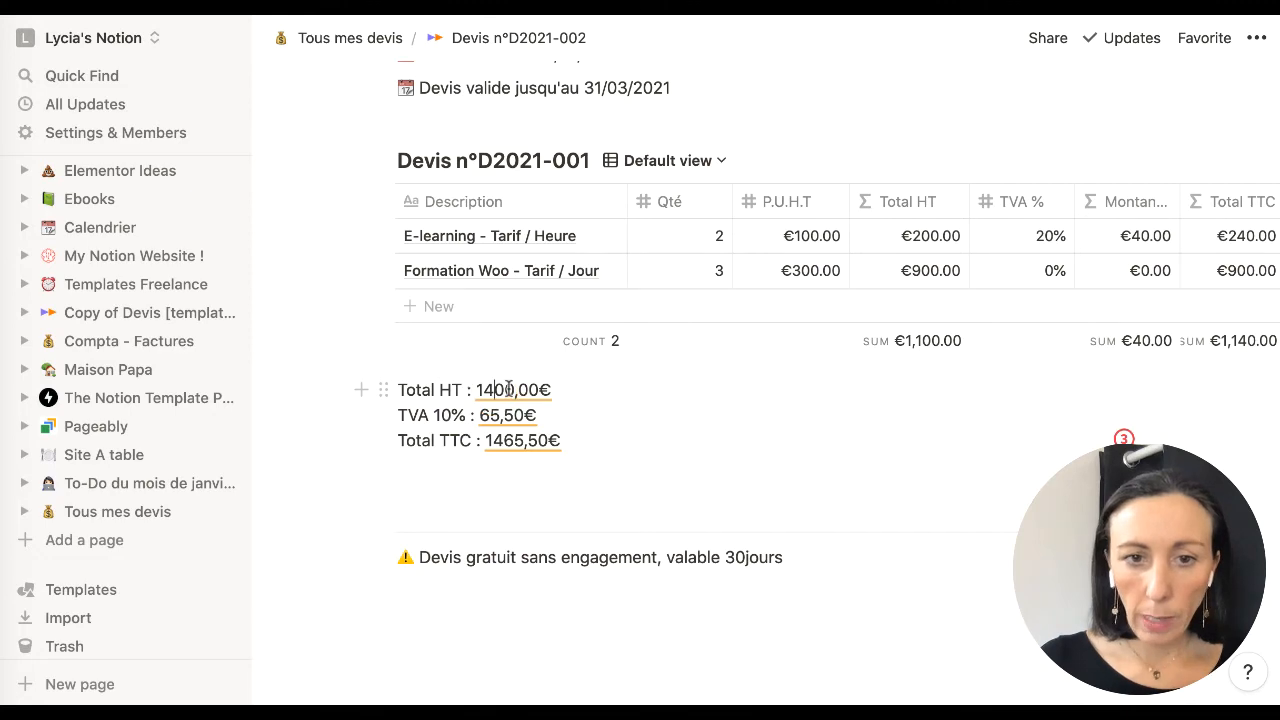
key(BackSpace)
text(1)
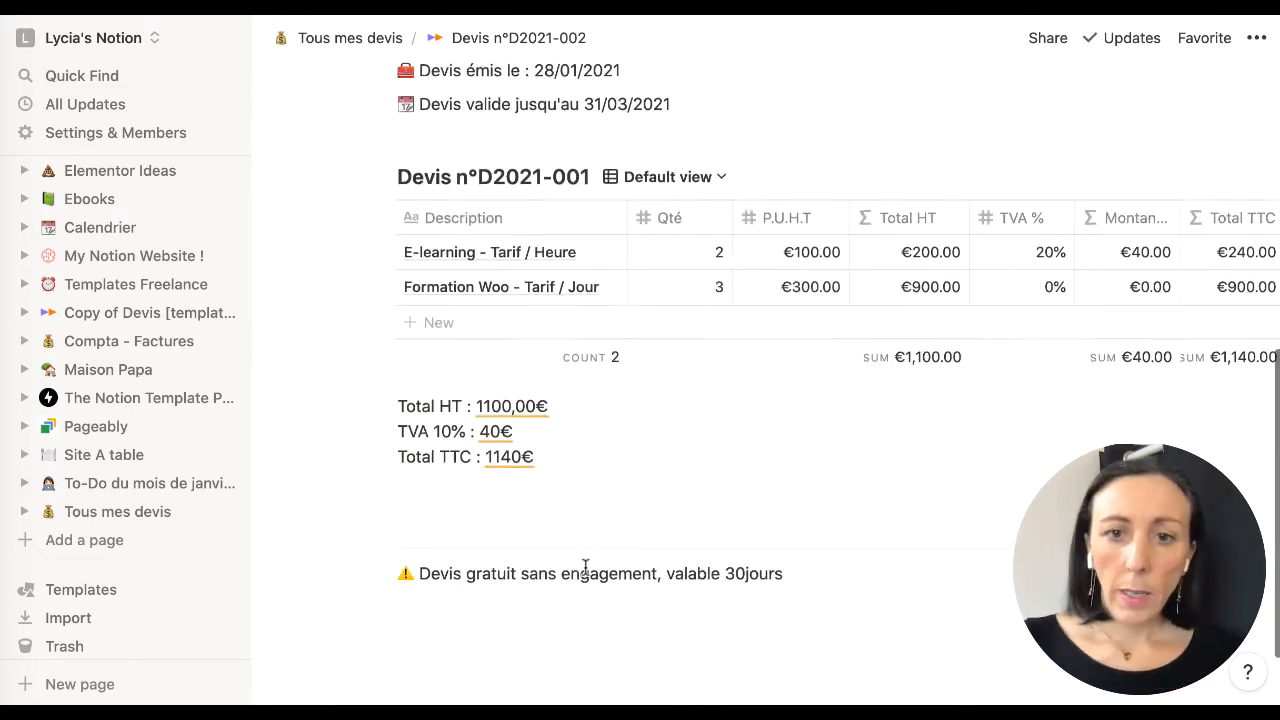
Export the quote page as a PDF and open the resulting file with Preview
scroll(586, 566, up, 10)
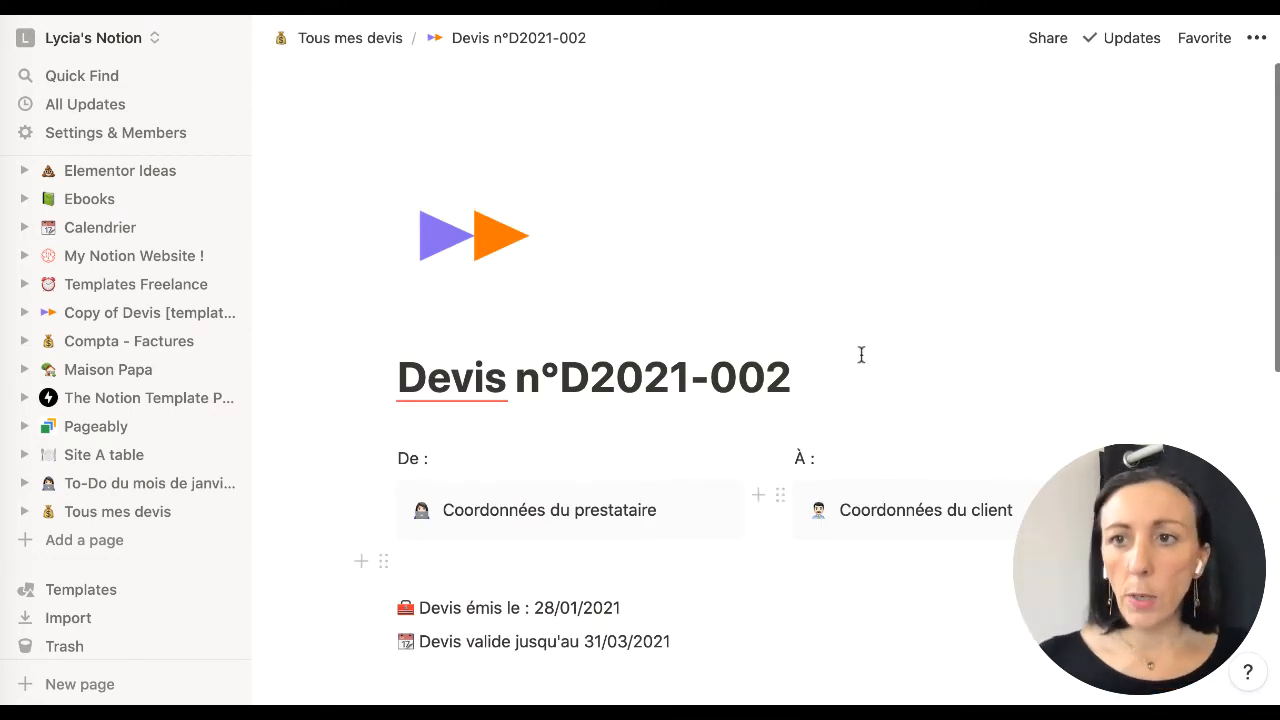
click(1258, 37)
scroll(1140, 400, down, 3)
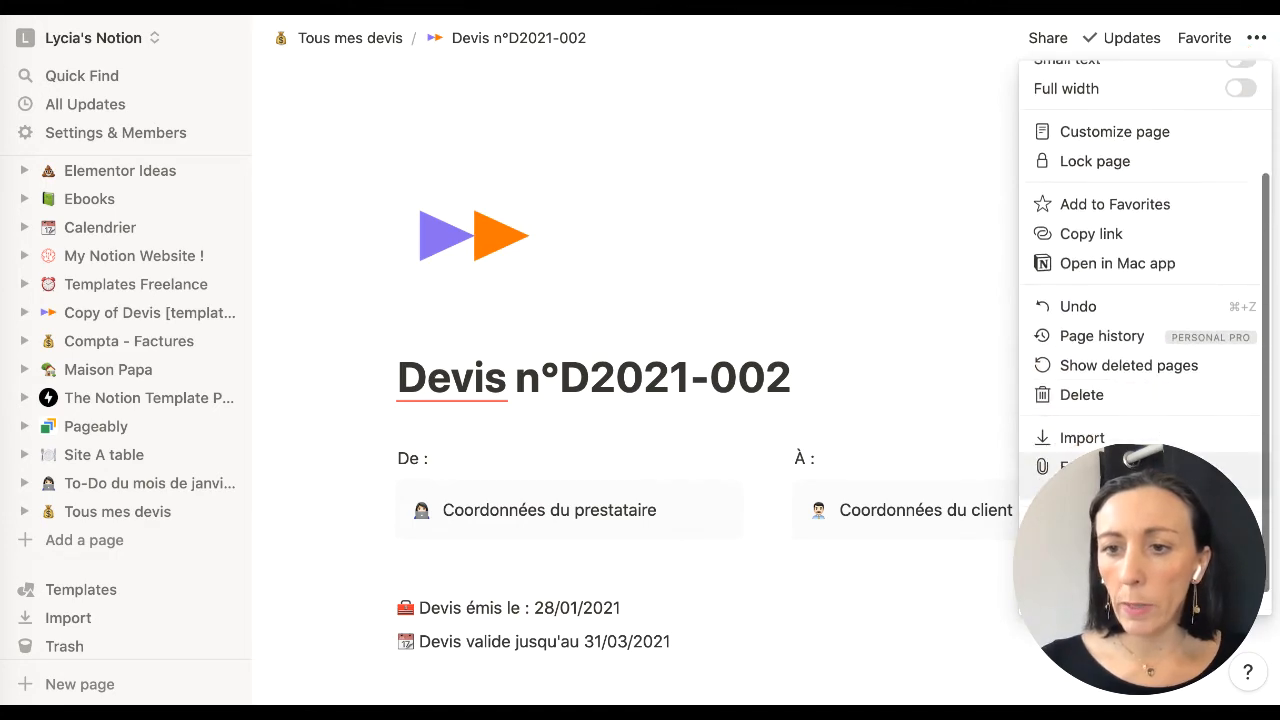
click(1075, 466)
click(740, 418)
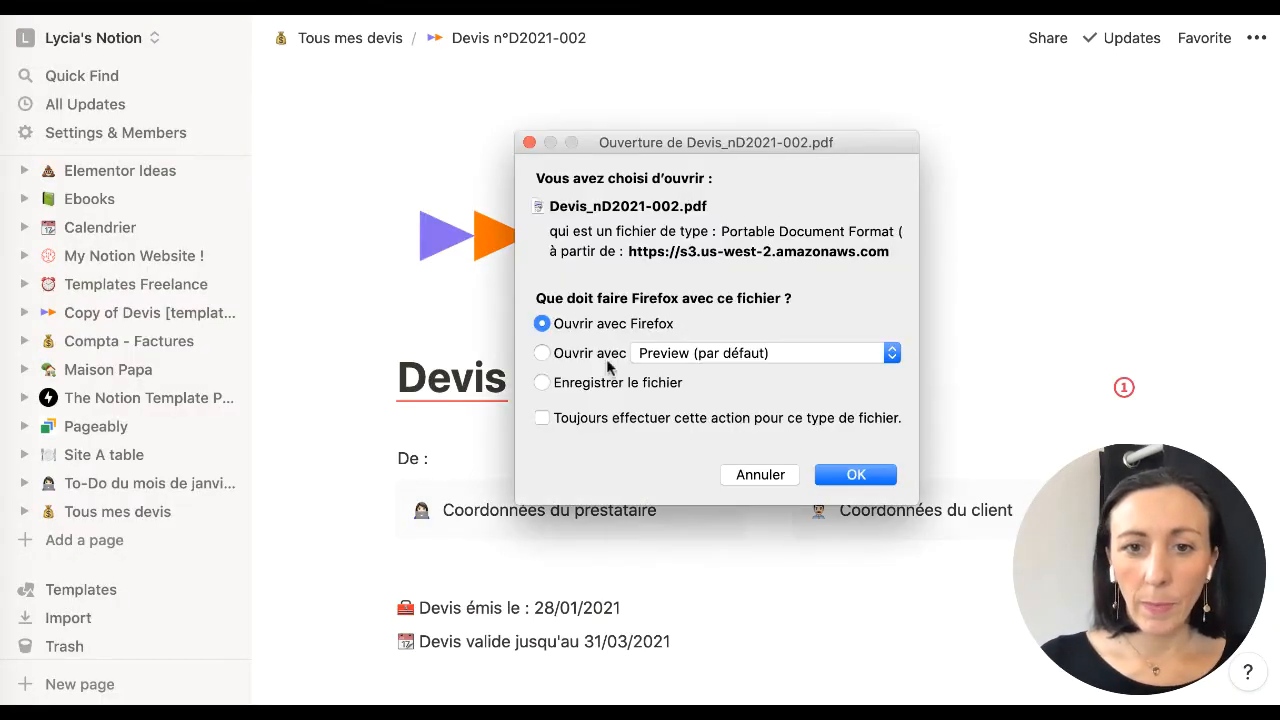
click(582, 354)
click(838, 476)
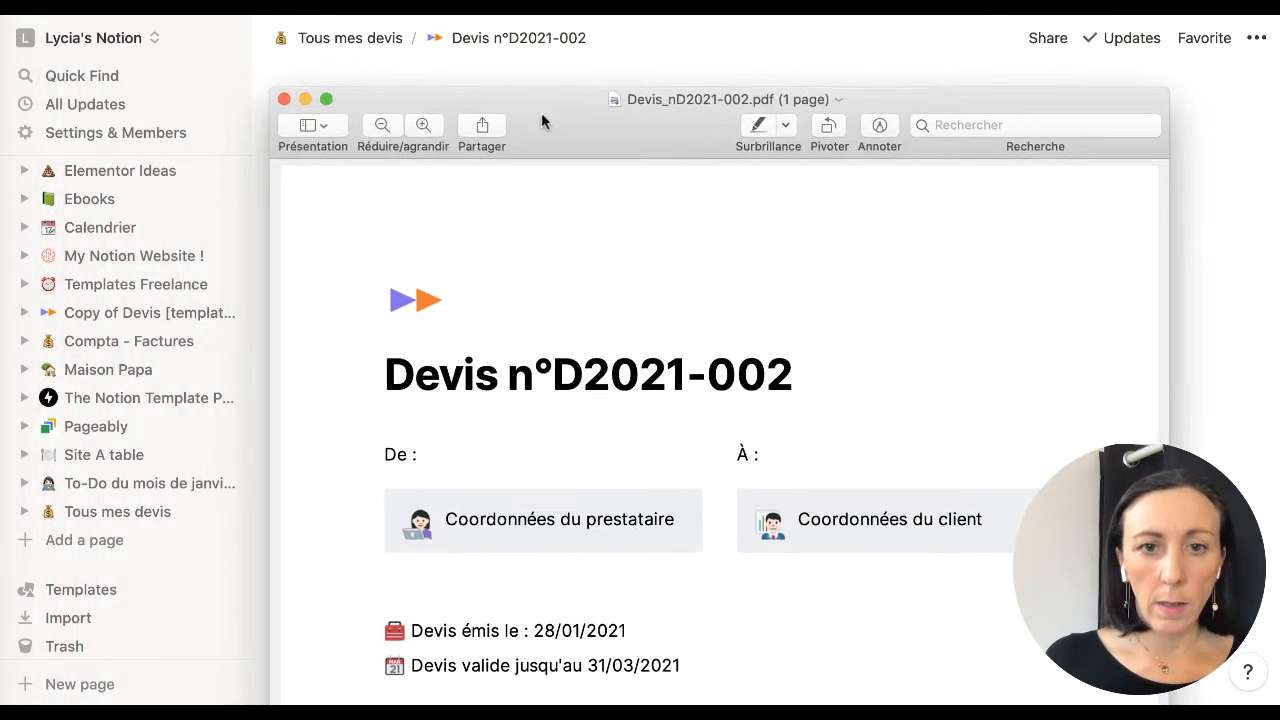
Review the exported quote PDF from title to closing note, and close its window
drag(541, 116, 490, 53)
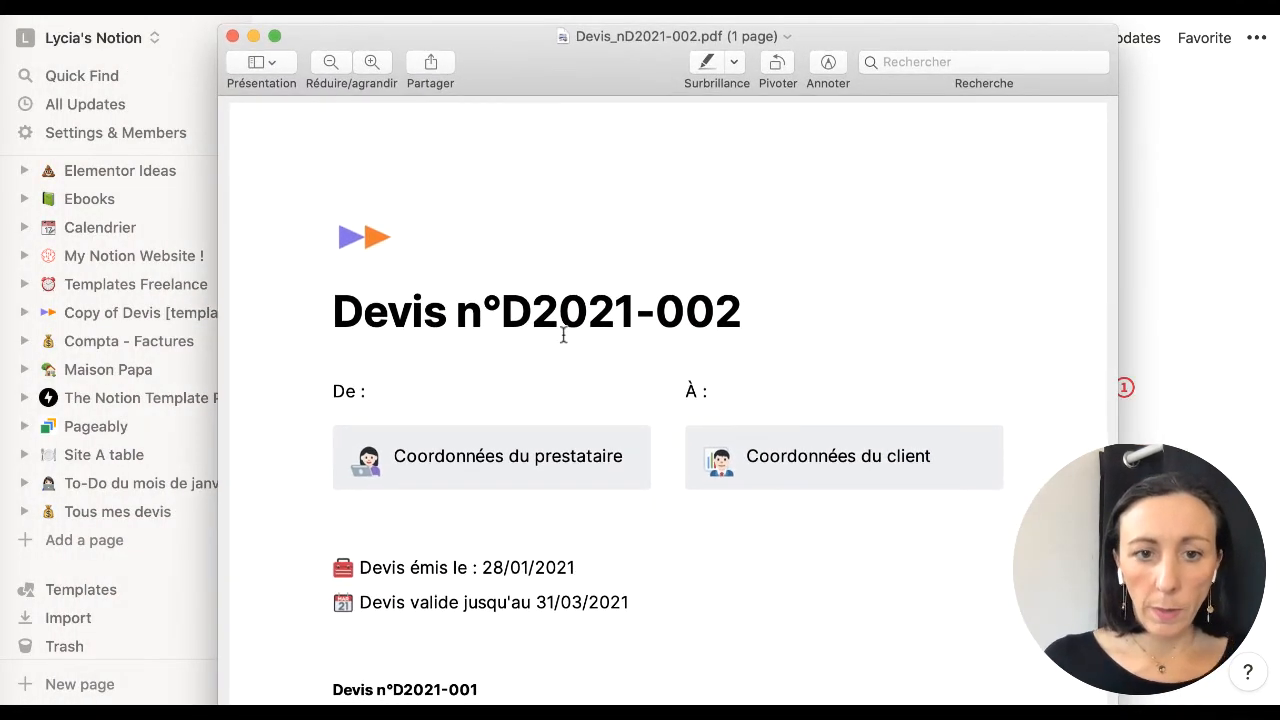
scroll(563, 336, down, 5)
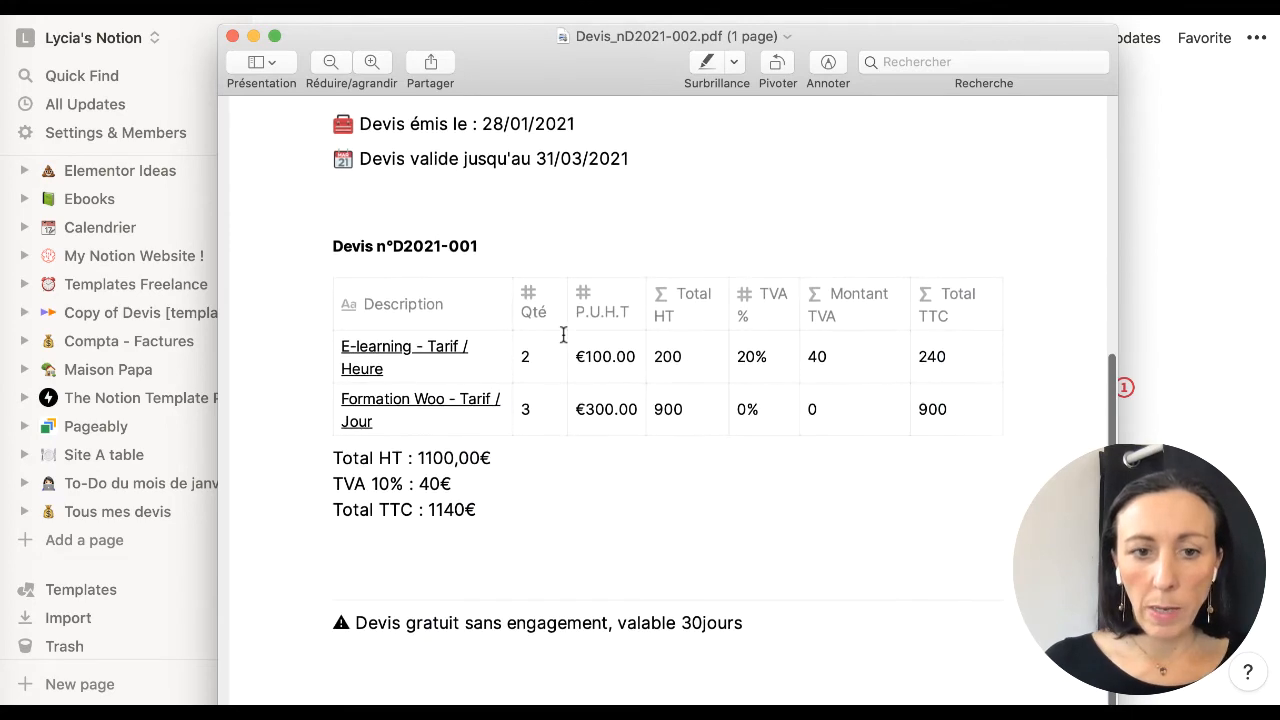
scroll(563, 336, up, 5)
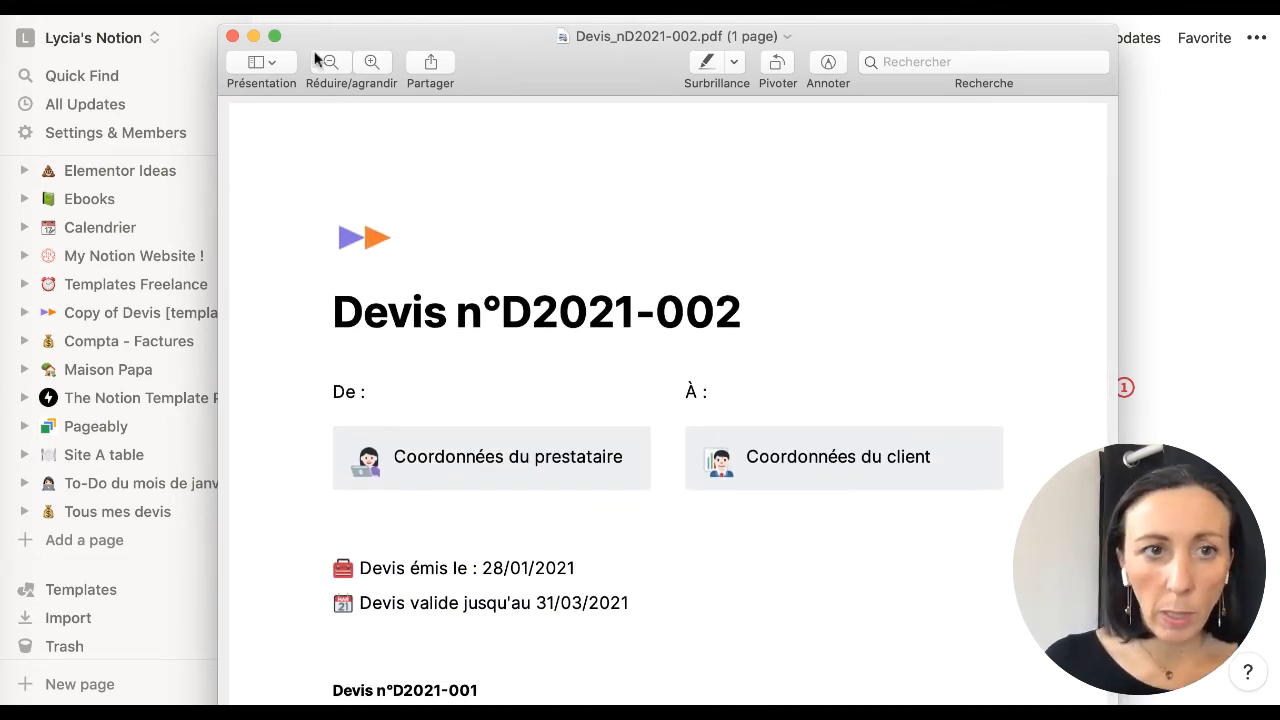
click(230, 36)
Add the lines "Bon pour accord :", "Date :" and "Signature :" below the quote's totals
scroll(614, 310, down, 5)
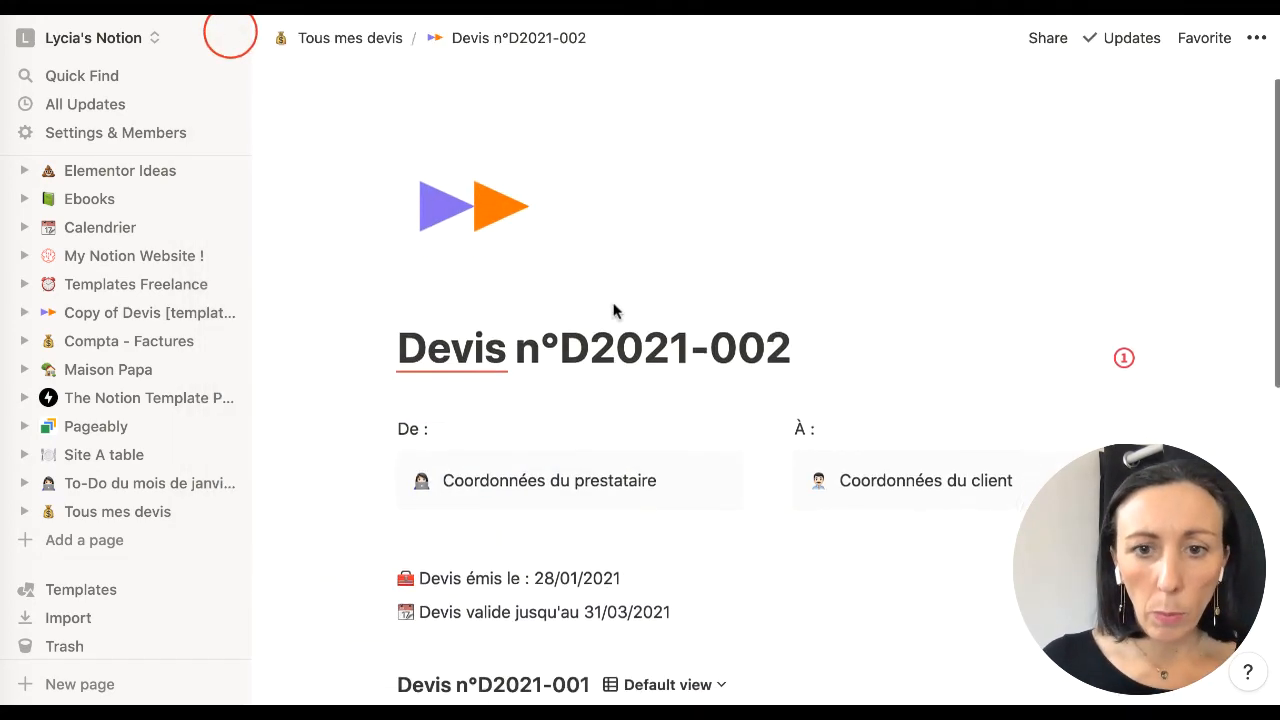
scroll(614, 310, down, 5)
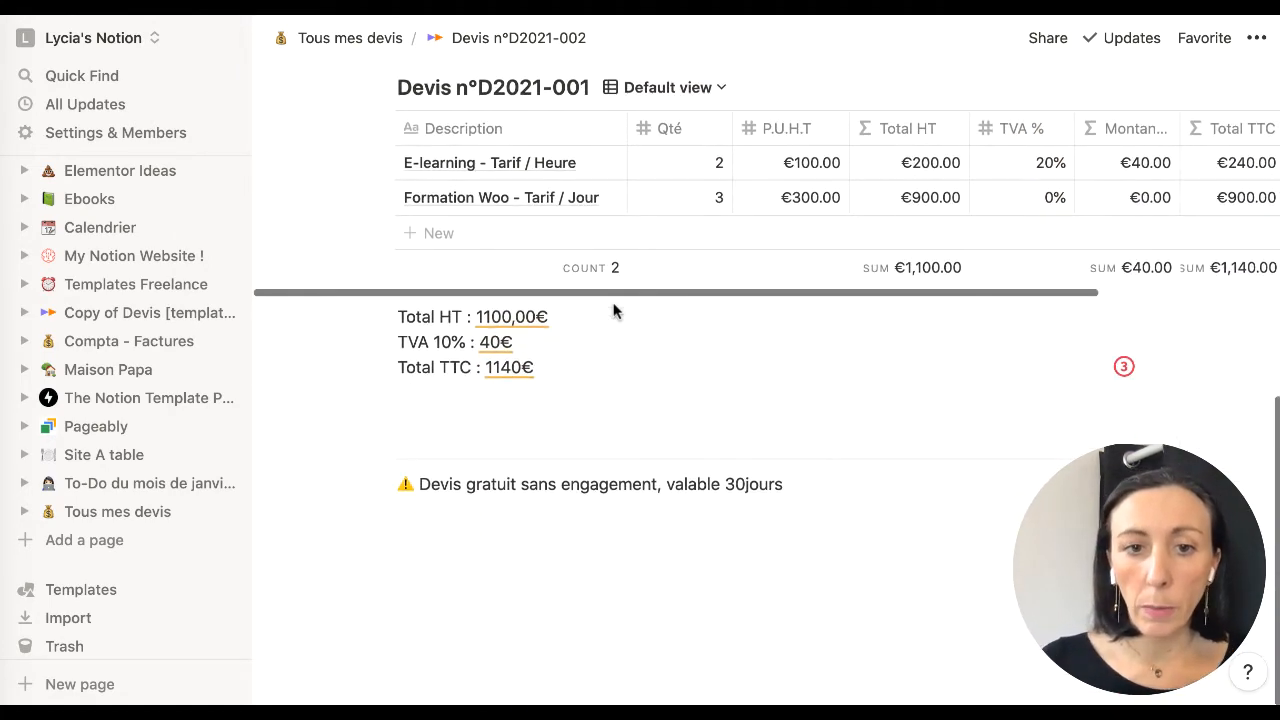
click(571, 407)
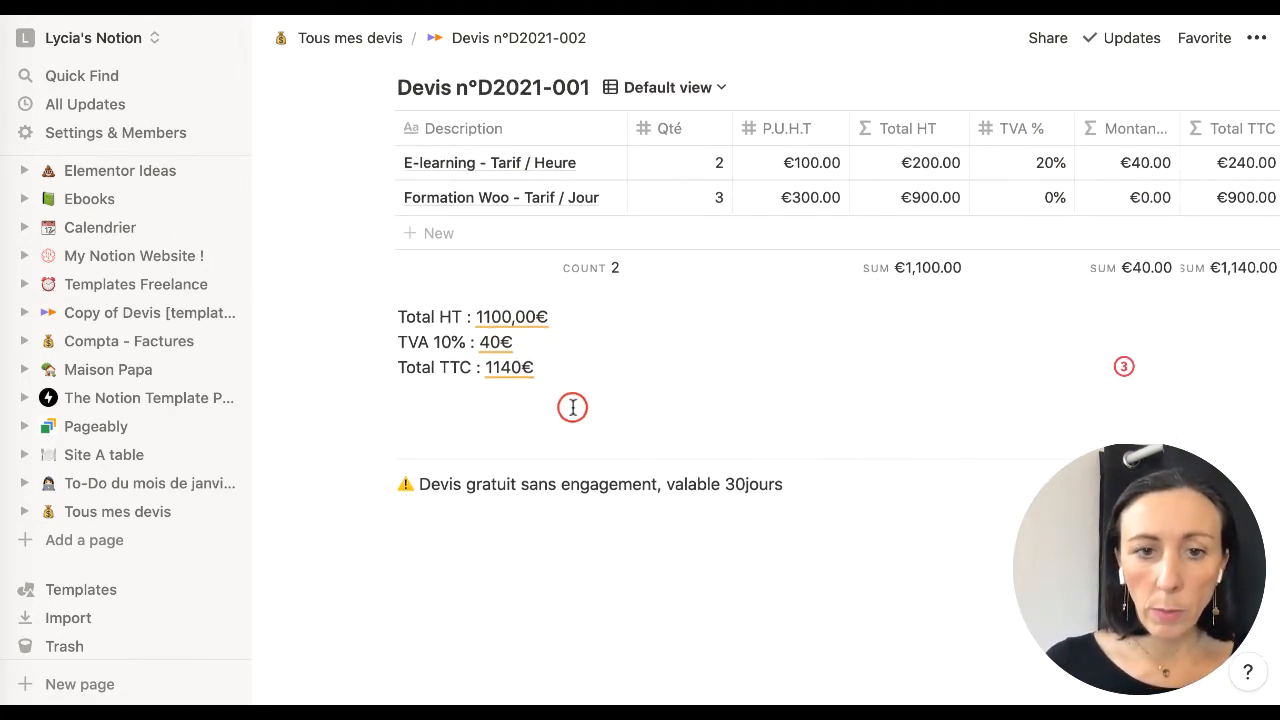
key(Return)
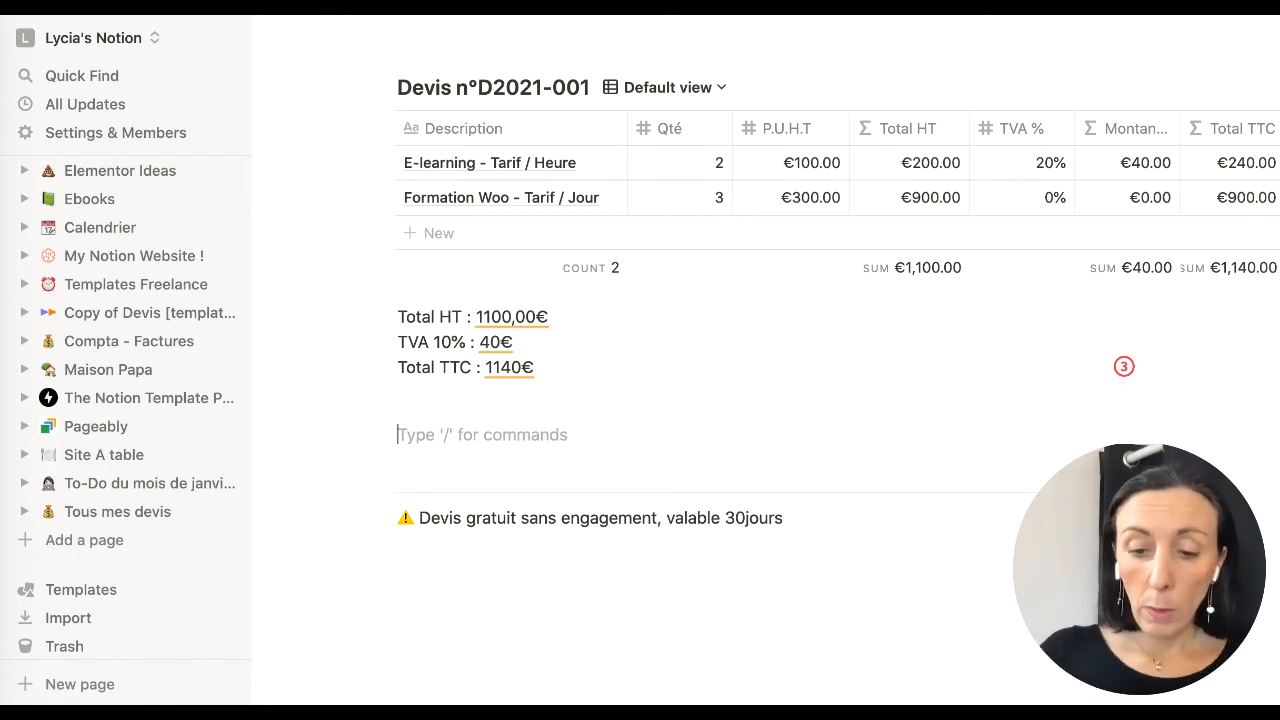
text(Bon pour accord :)
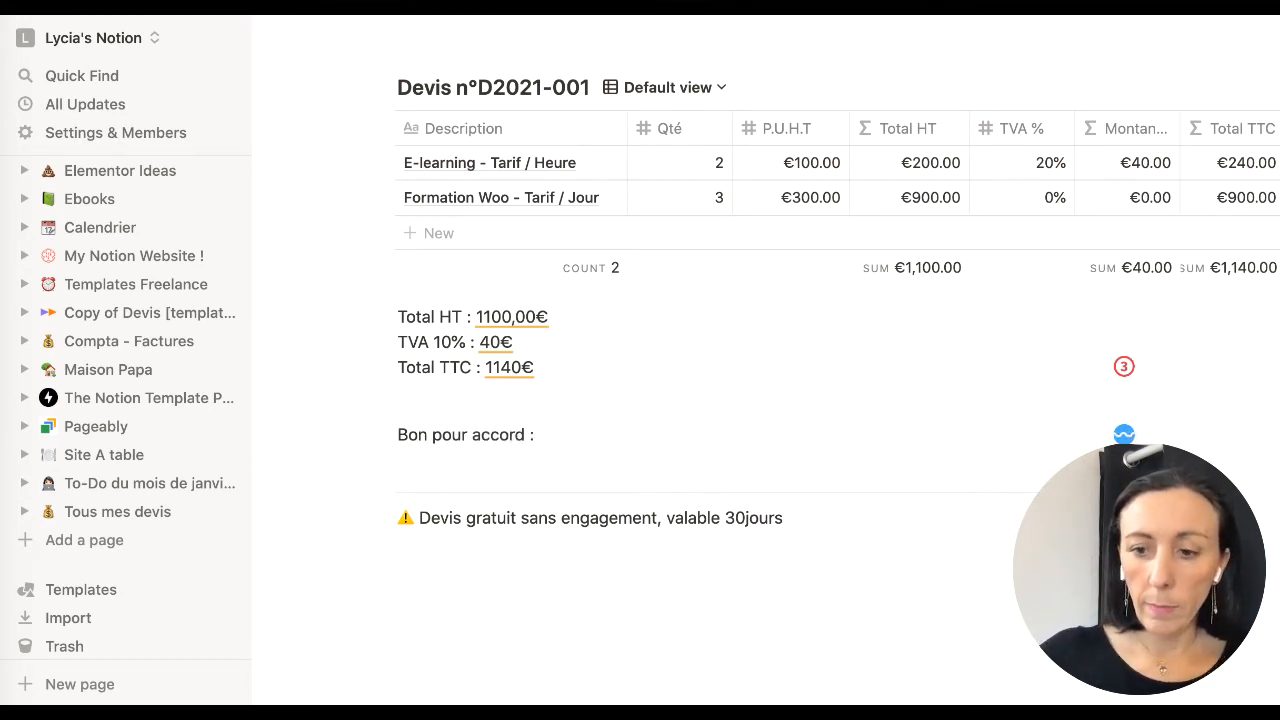
key(Return)
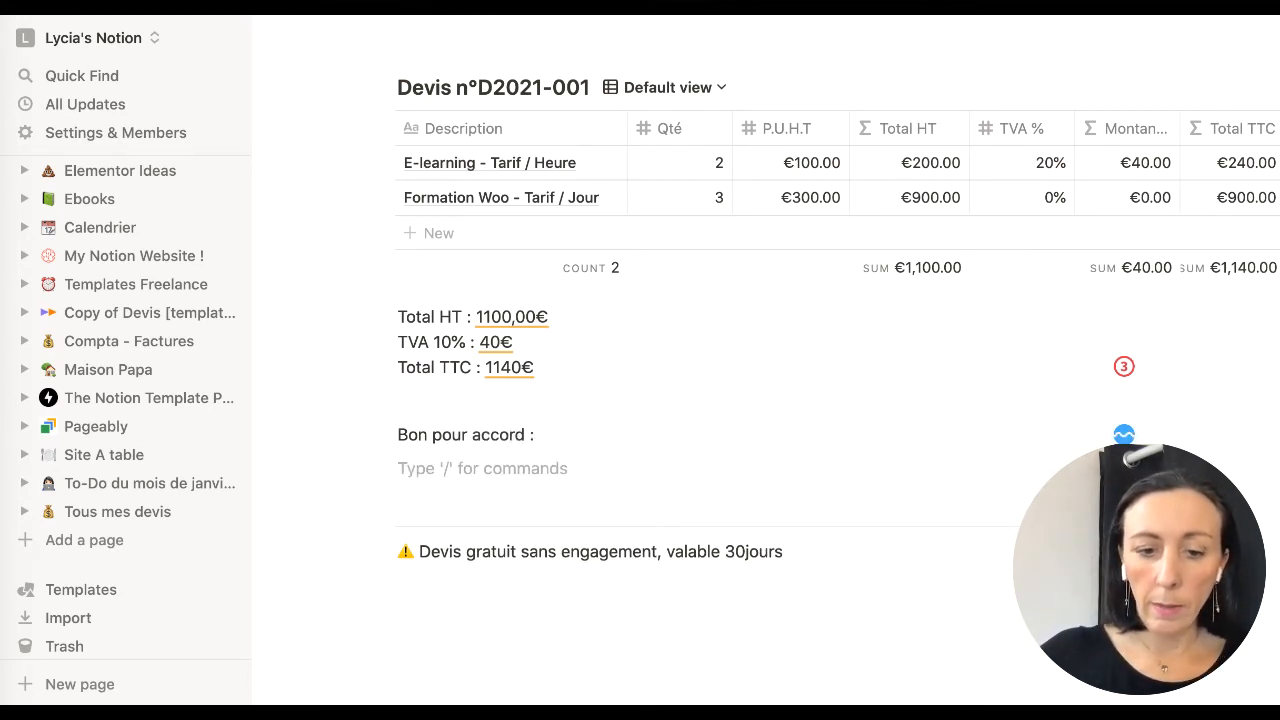
text(Date)
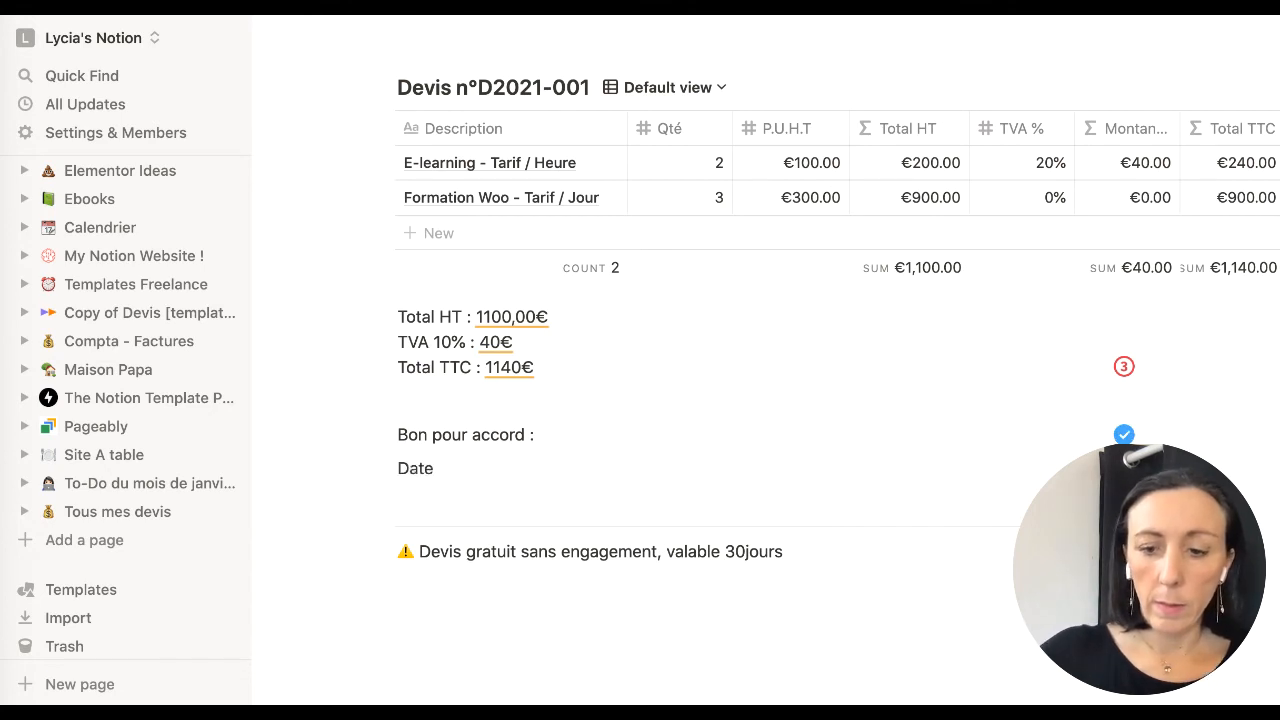
text( :)
key(Return)
text(Si)
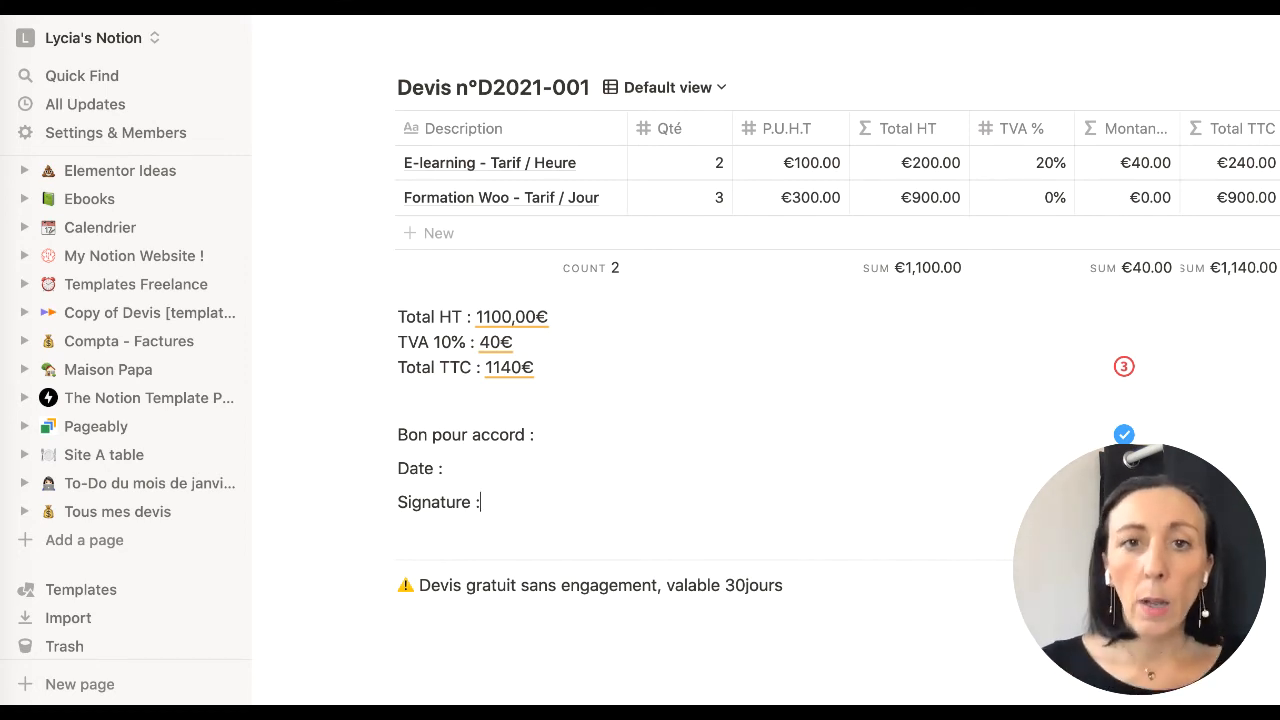
Go to the "Tous mes devis" page and expand its list of subpages
scroll(838, 341, up, 2)
click(143, 511)
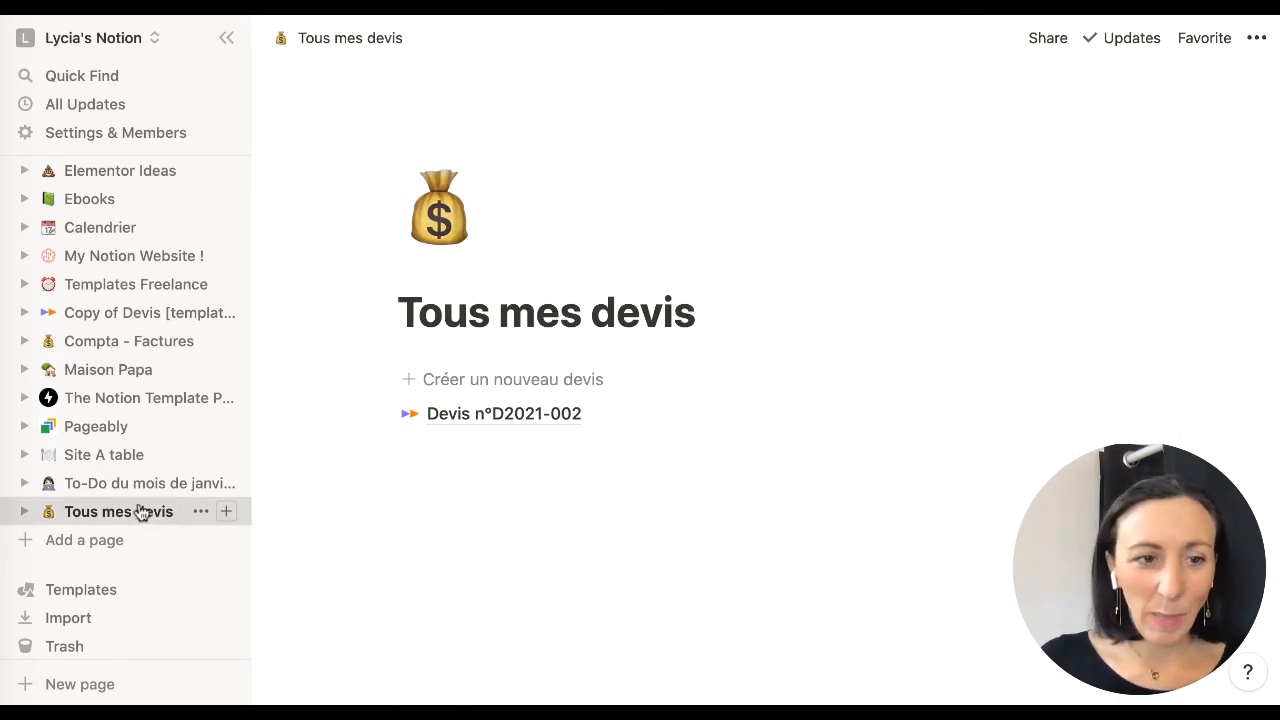
click(24, 511)
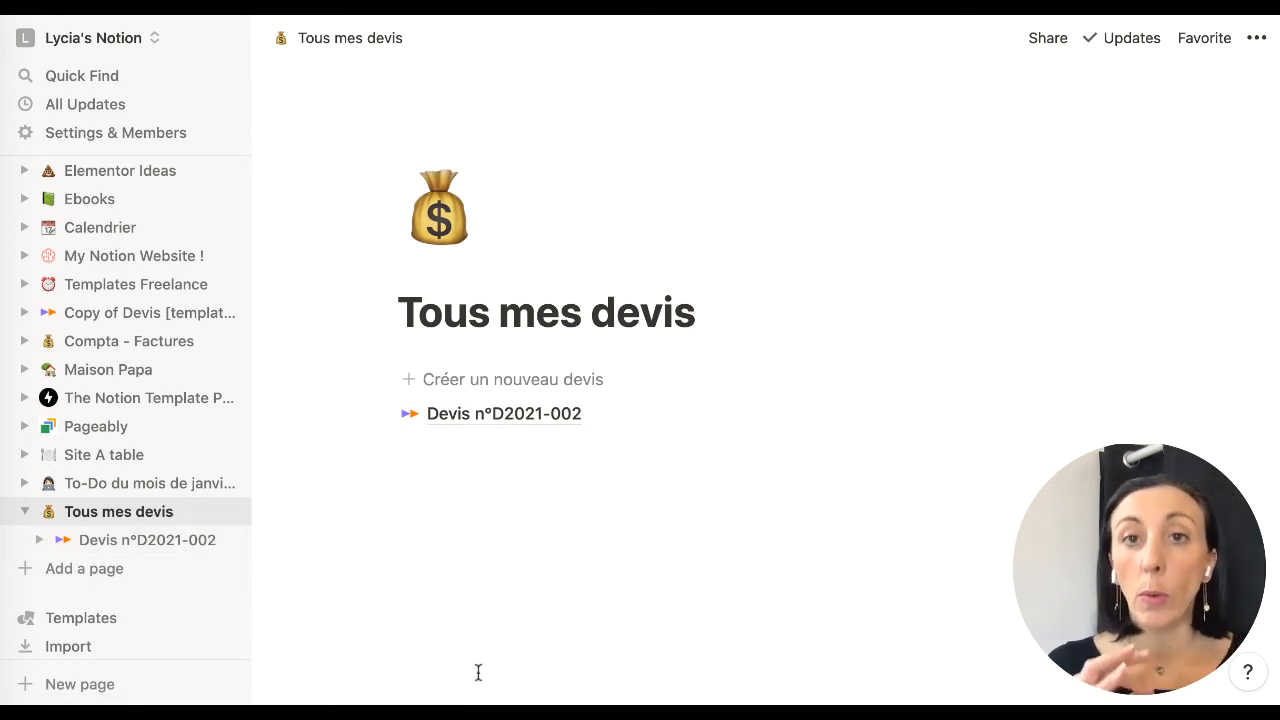
Generate another quote page from the "Créer un nouveau devis" template, title it "Devis n°2021-003" and return to "Tous mes devis"
click(449, 387)
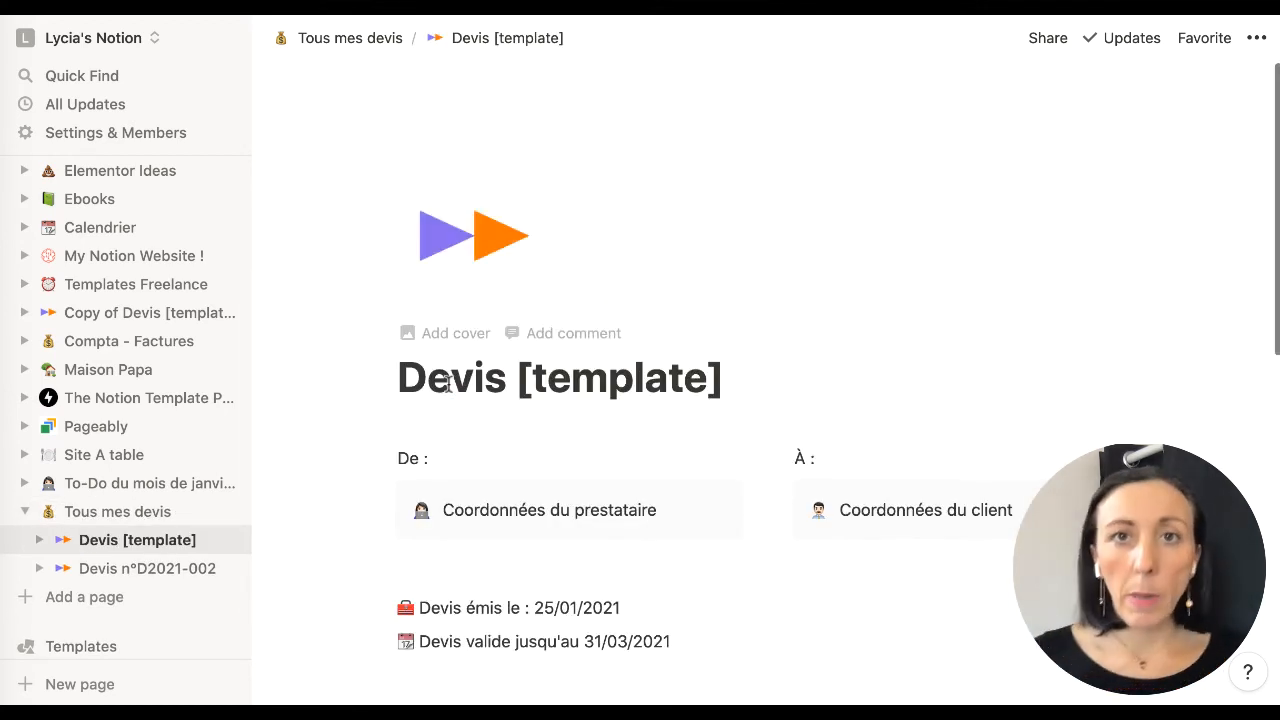
scroll(447, 385, down, 10)
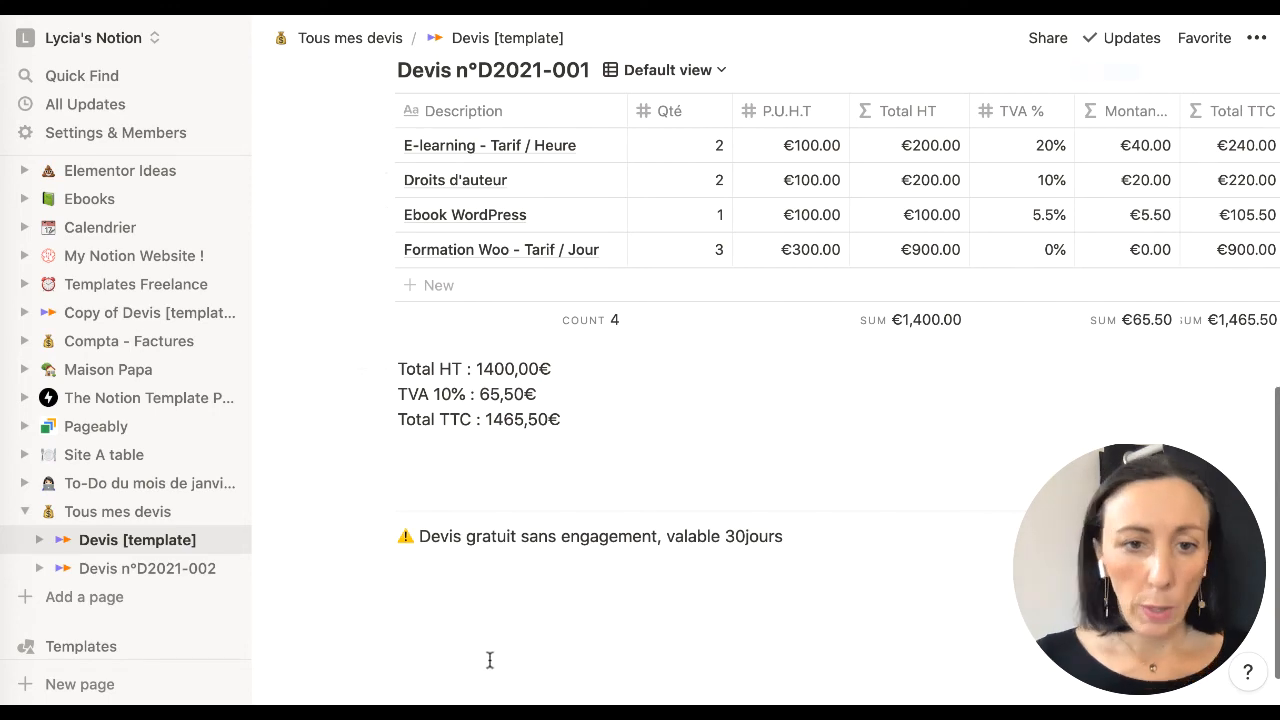
scroll(623, 580, down, 1)
scroll(623, 580, up, 10)
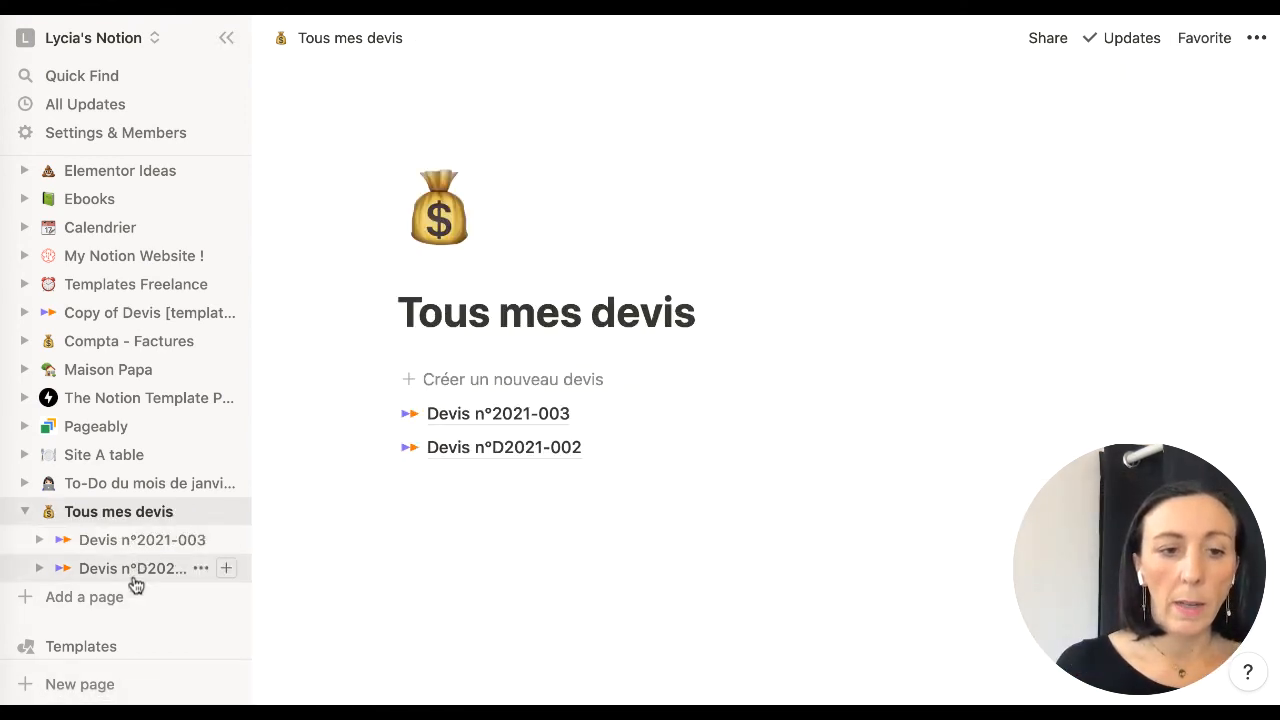
click(86, 516)
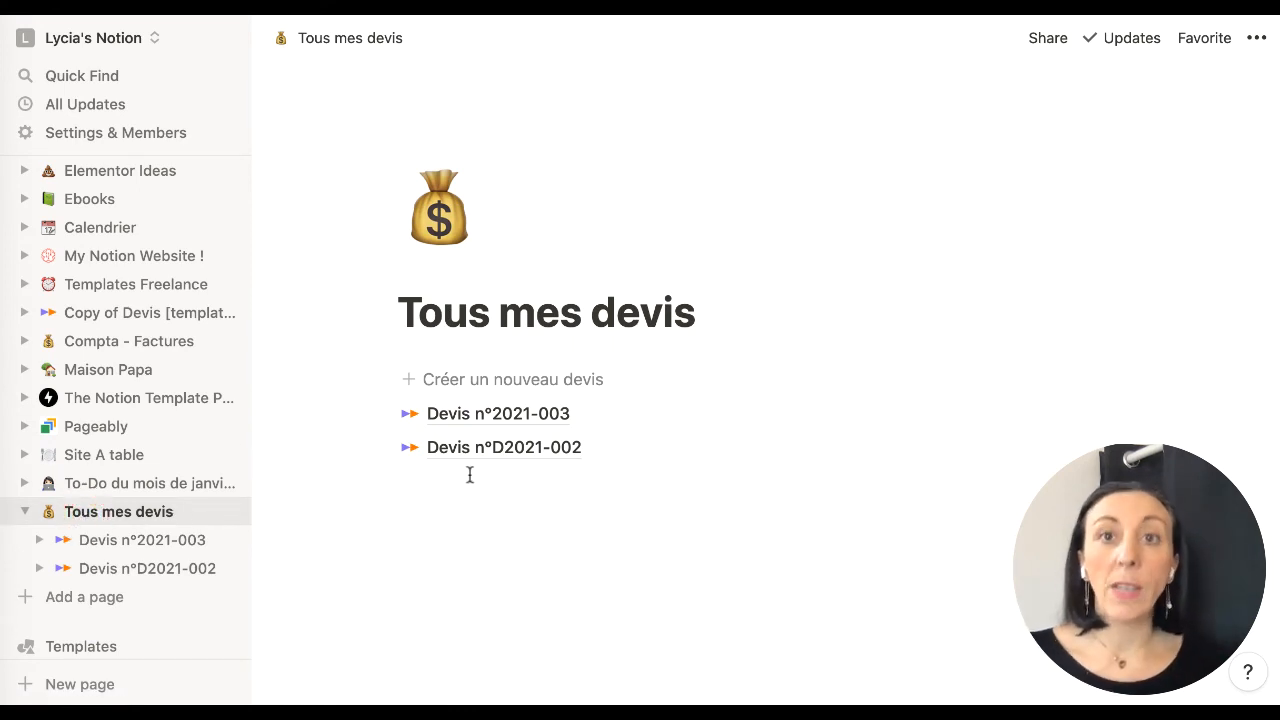